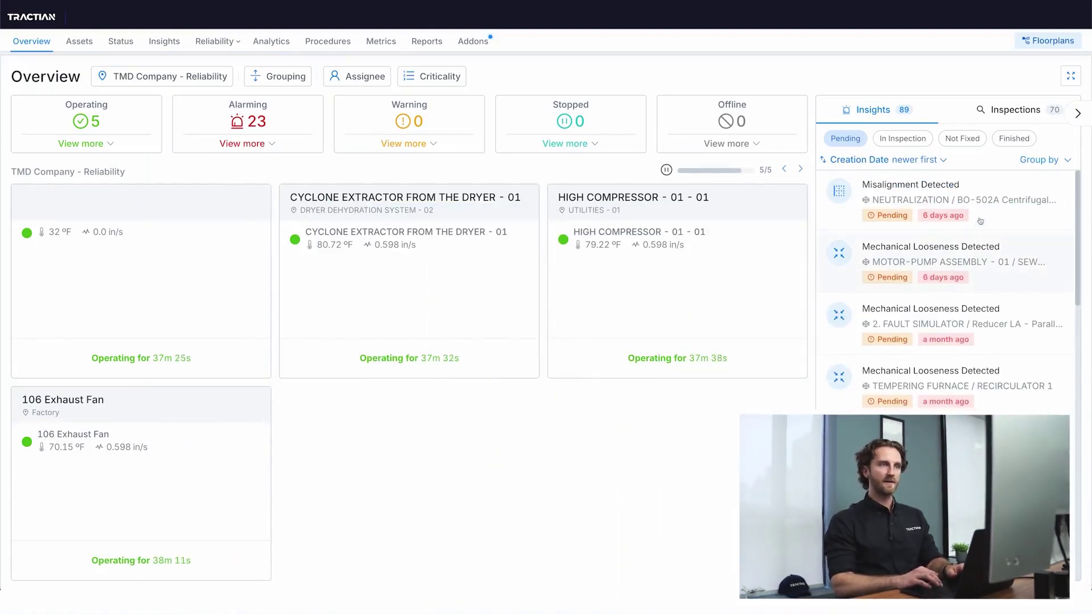
- Open insight #468 Misalignment Detected for the BO-502A centrifugal pump from the Overview Insights card
left_click(999, 212)
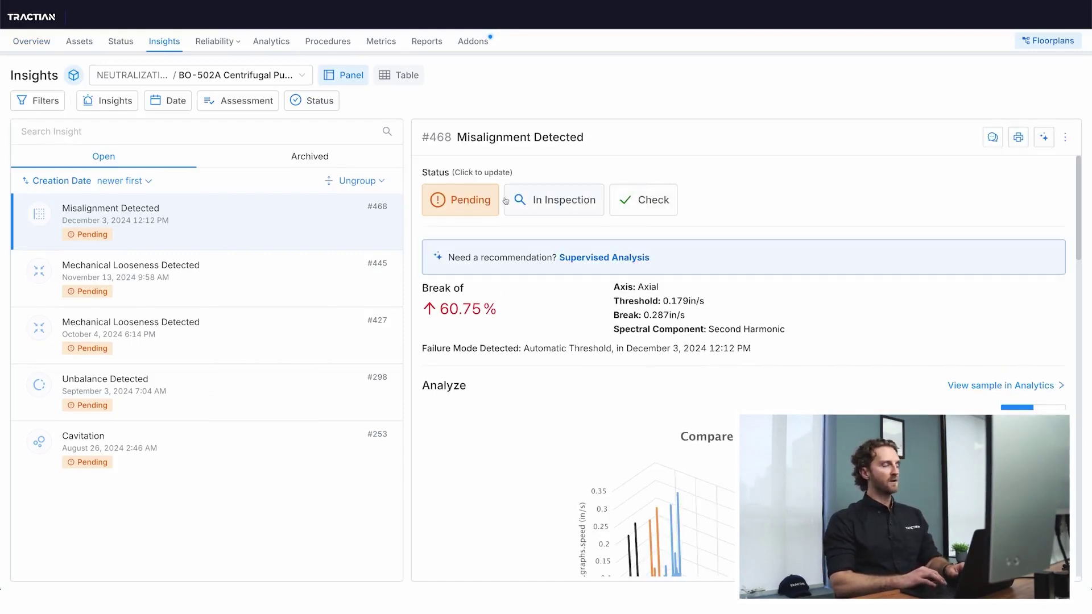
- Set insight #468 to In Inspection to bring up the link-to-inspection dialog
left_click(543, 202)
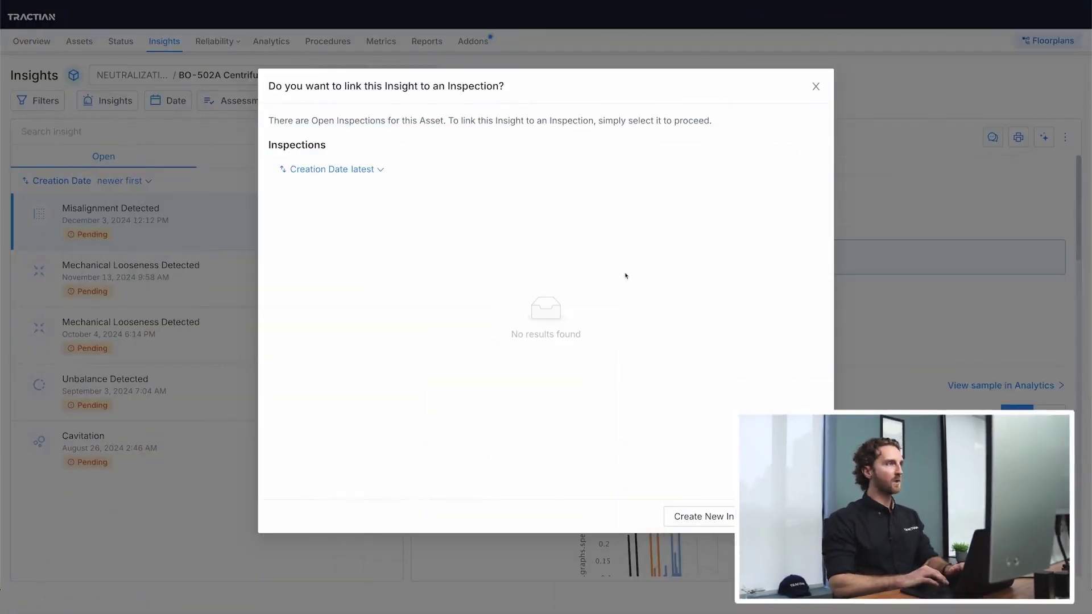
- Create a new inspection named 'Misalignment Inspection - Dec 9' described 'The asset is misaligned'
left_click(691, 511)
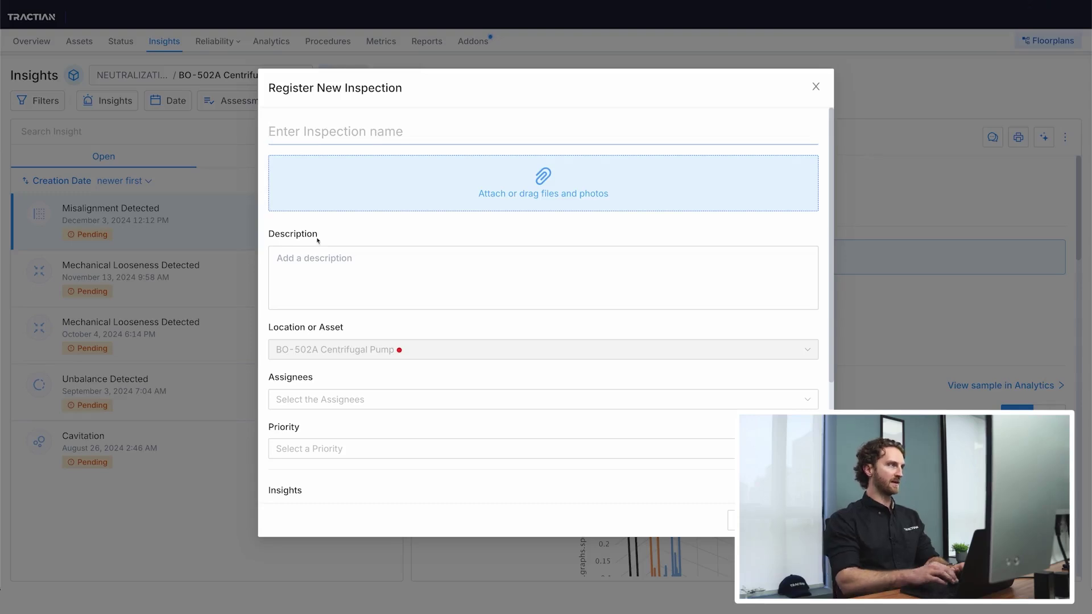
type("Misalignment Inspection - Dec 9")
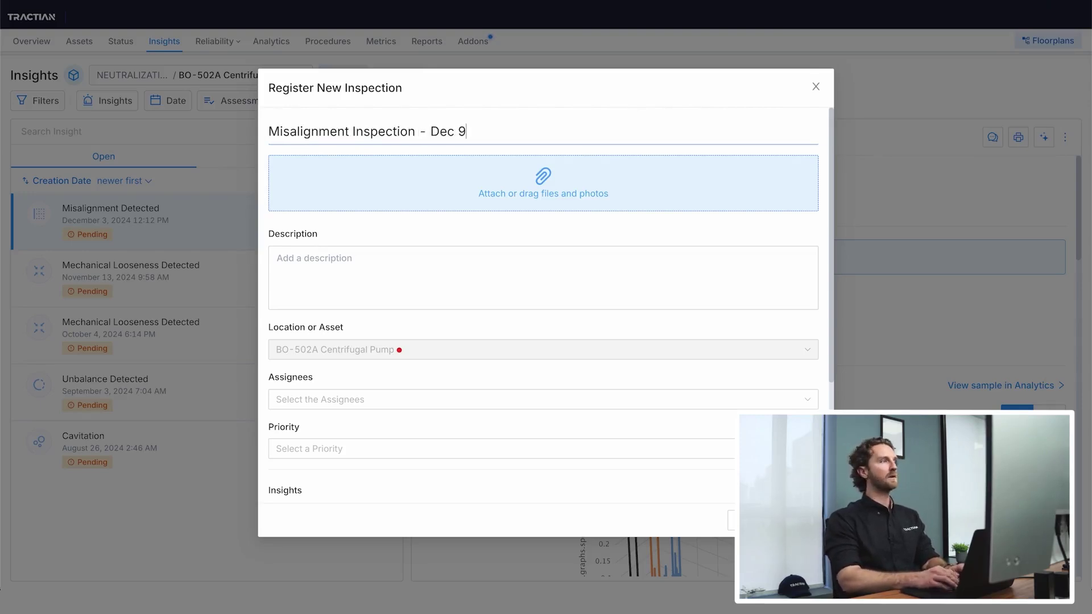
left_click(279, 309)
left_click(347, 289)
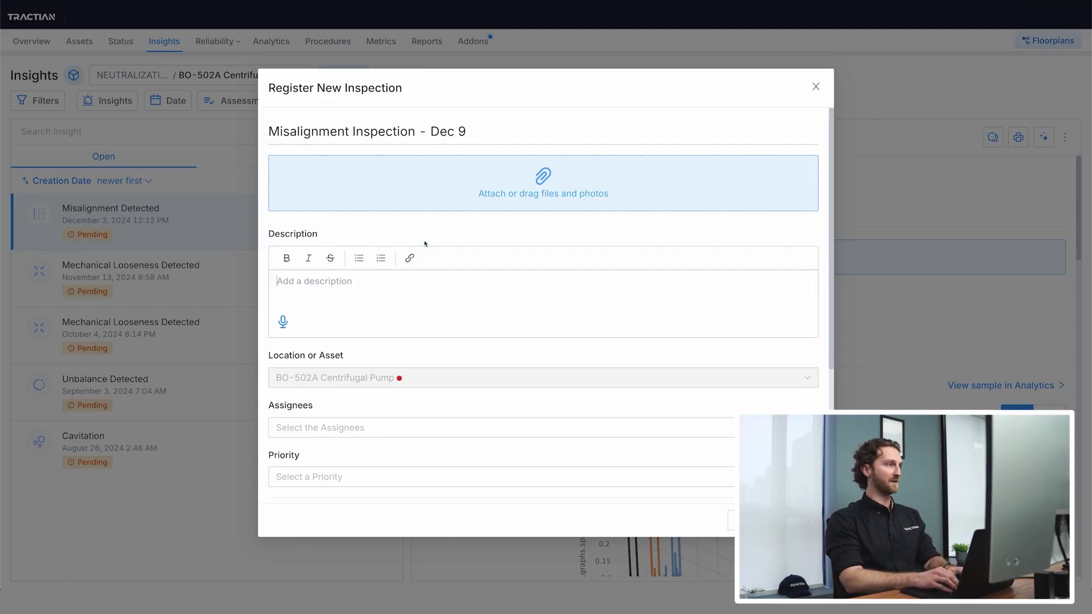
type("The asset is misaligned")
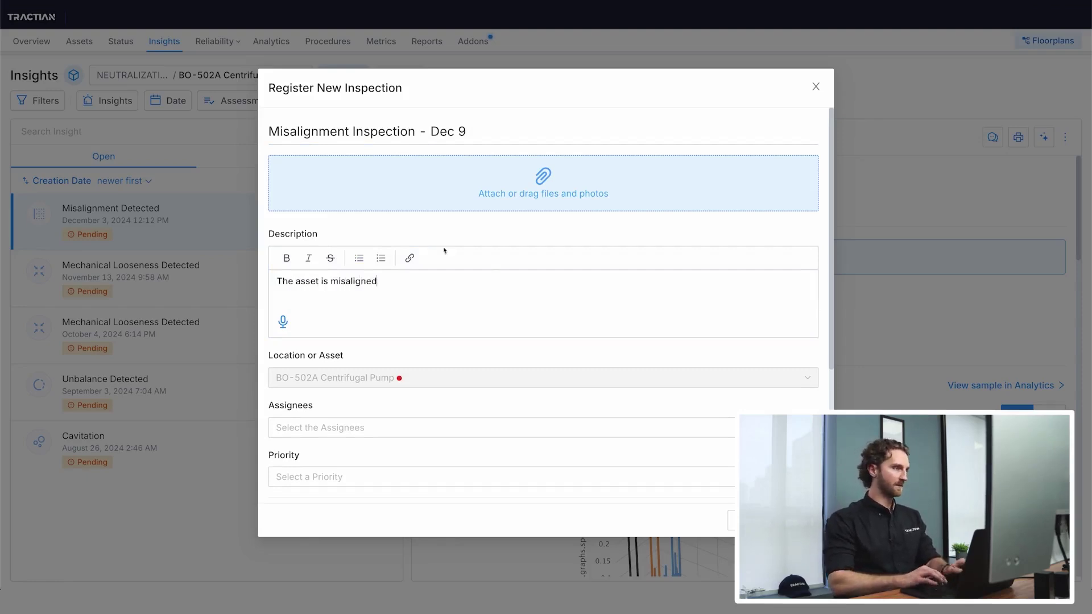
- Review the note about four more pending insights and start associating additional insights
scroll(444, 251, "down", 1)
scroll(411, 337, "down", 1)
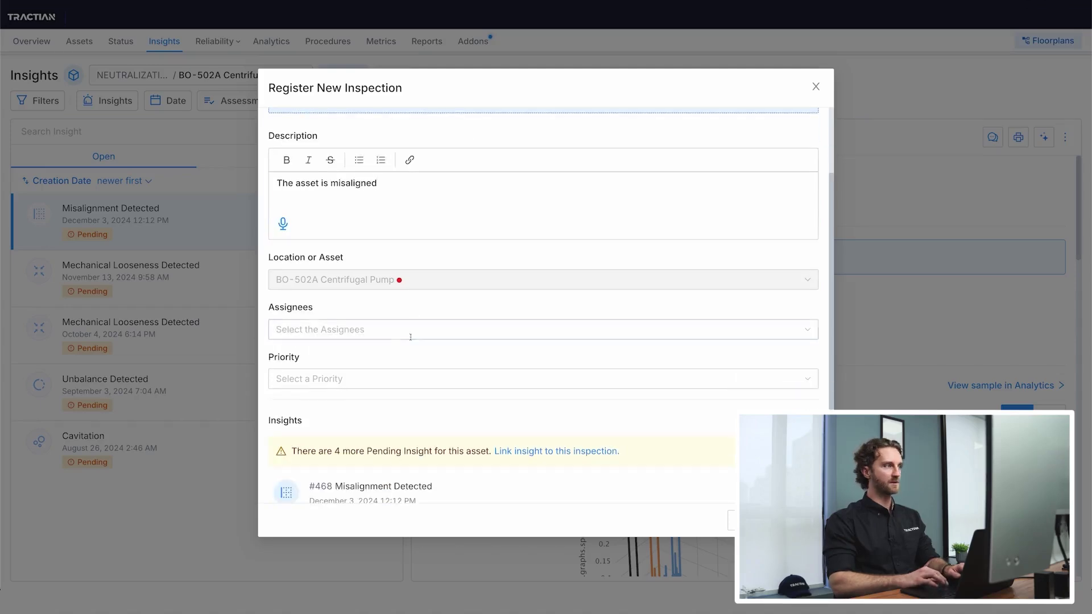
scroll(383, 330, "down", 1)
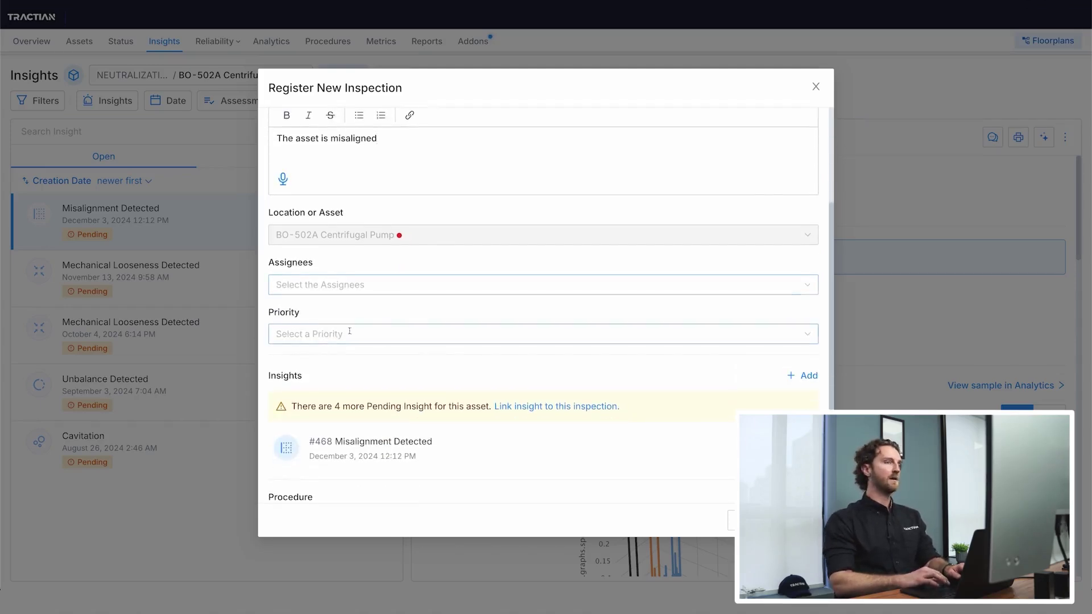
scroll(373, 339, "down", 1)
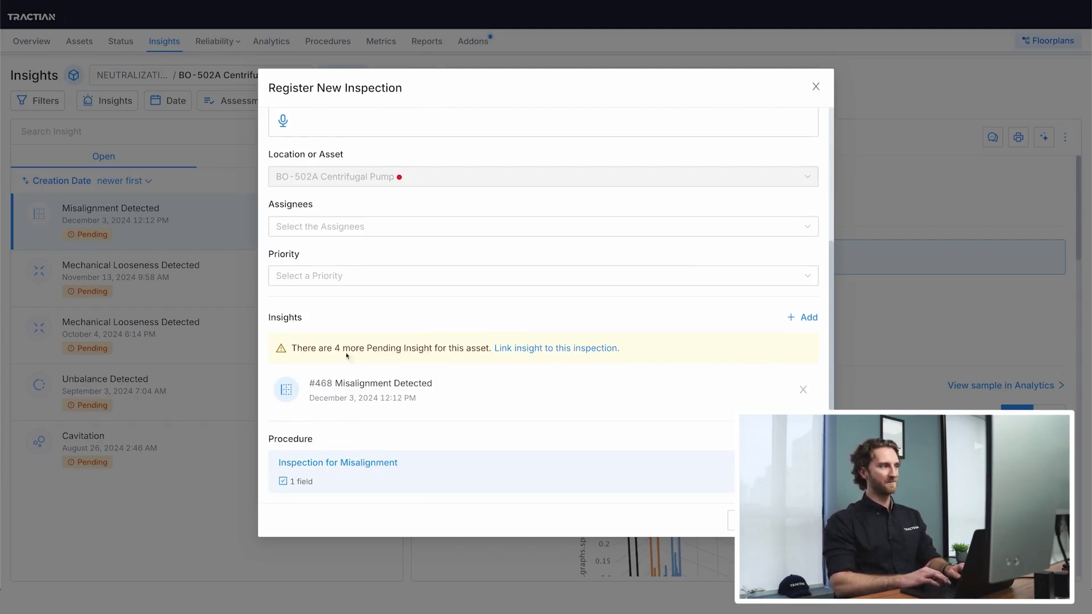
left_click_drag(310, 349, 443, 349)
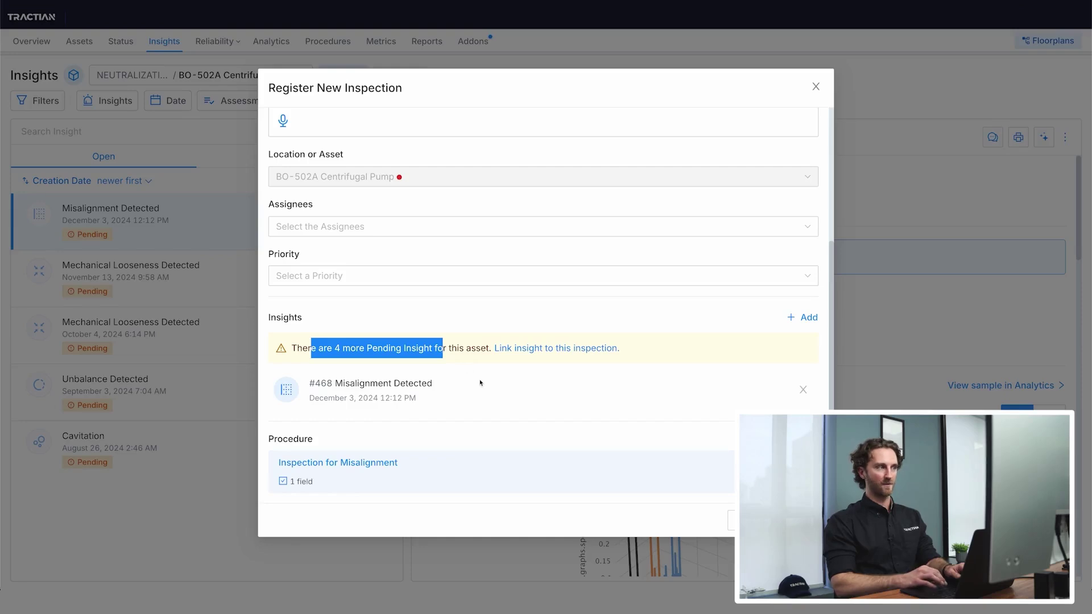
left_click(498, 371)
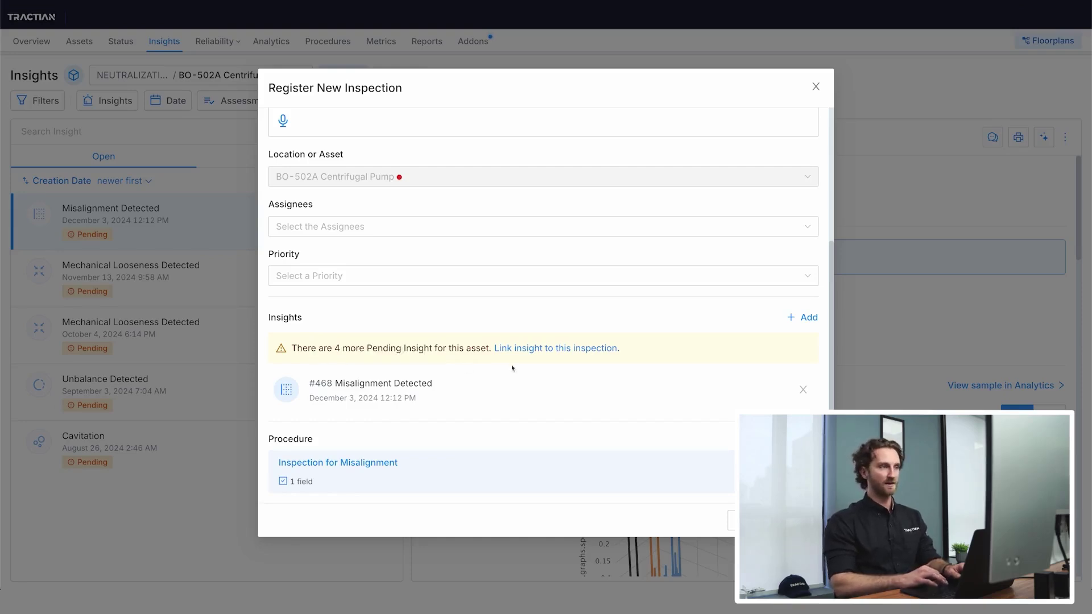
left_click(804, 318)
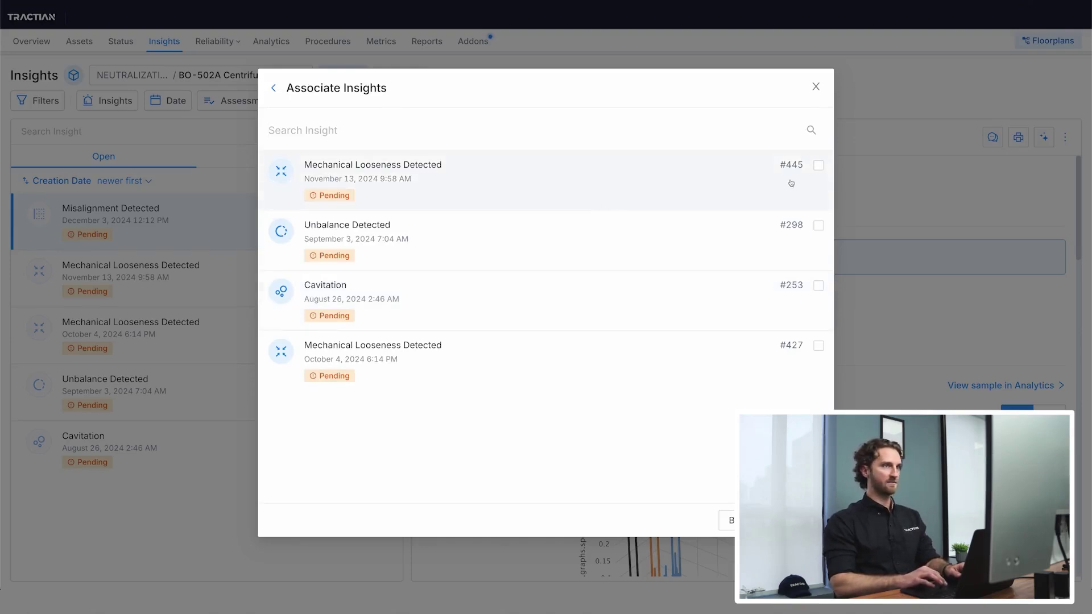
- Associate insights #445, #298 and #427 with the inspection and save it as inspection #88
left_click(818, 165)
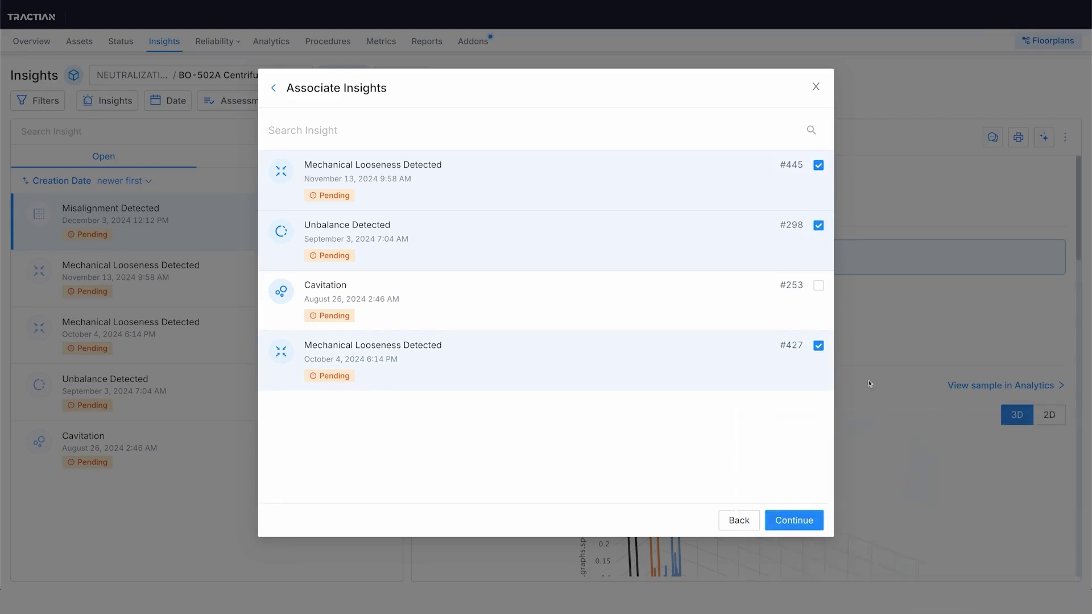
left_click(799, 519)
scroll(517, 302, "down", 5)
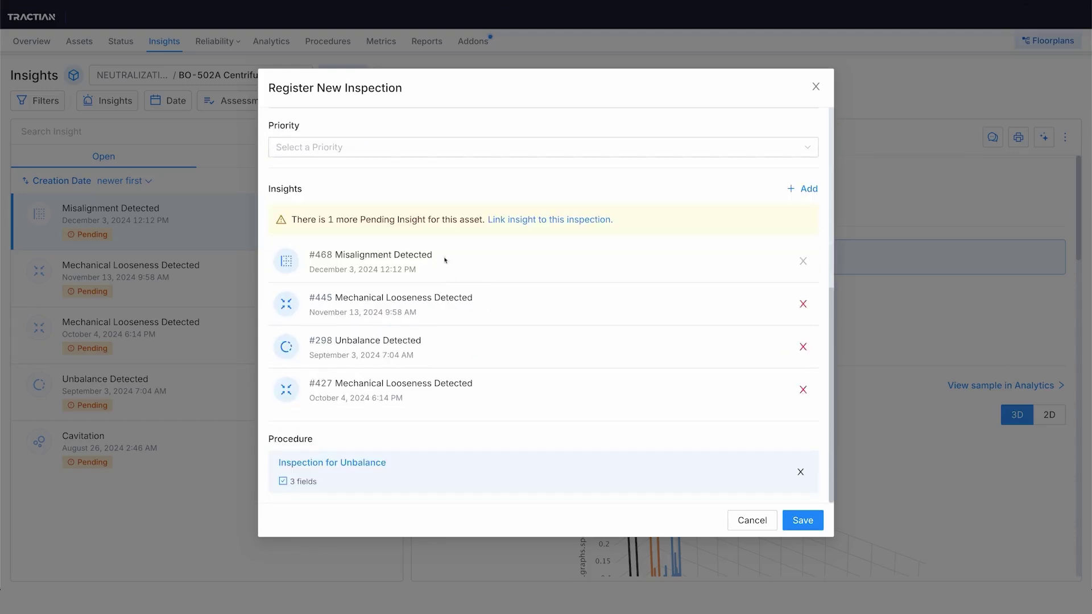
left_click(810, 524)
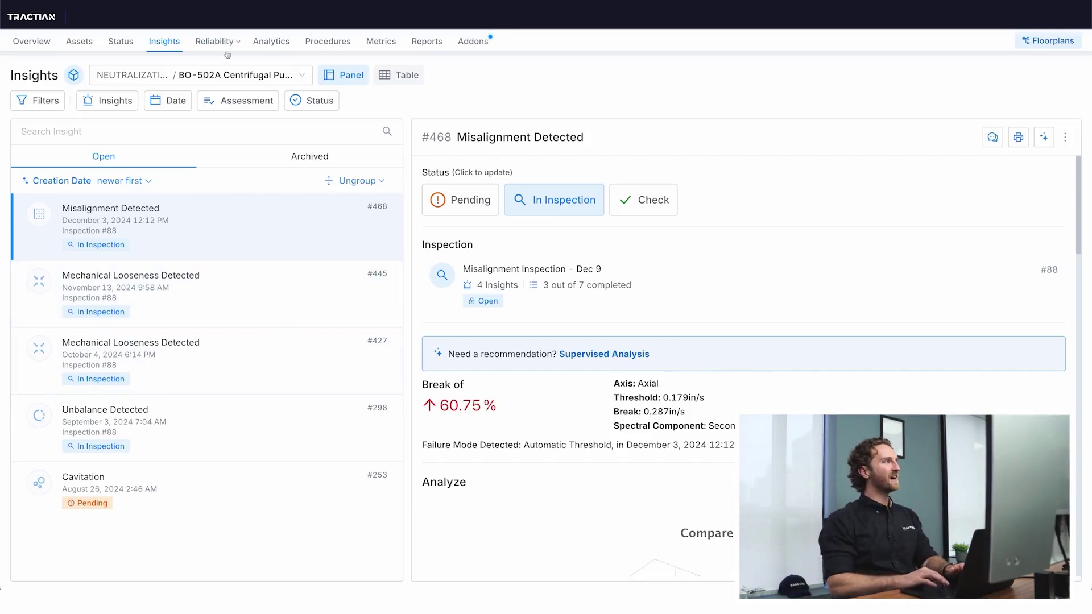
- Confirm inspection #88 stands Open with all four insights In Inspection
mouse_move(218, 45)
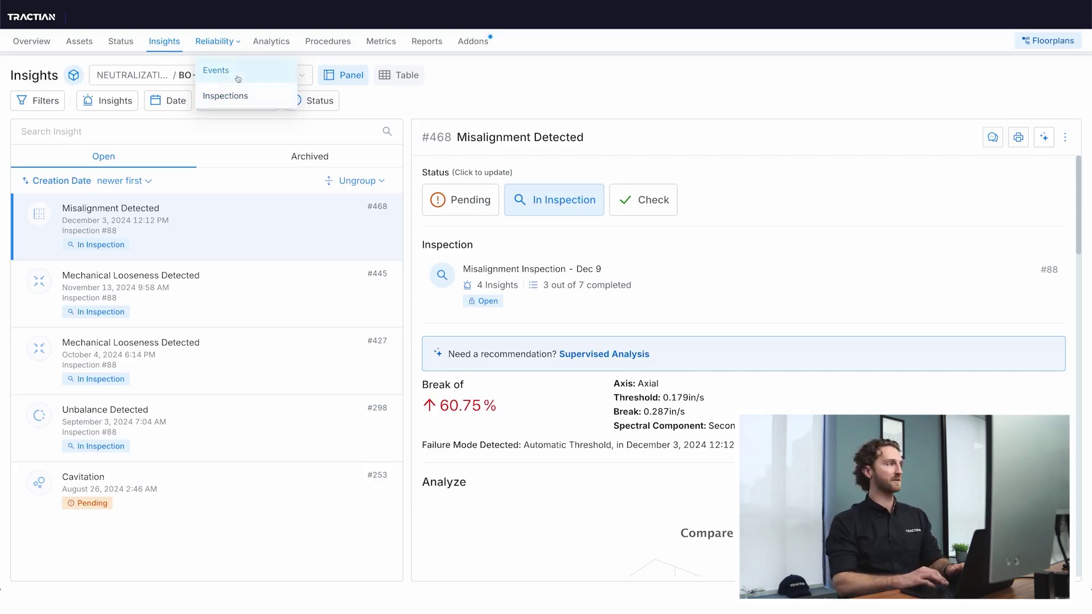
- Open inspection #88 under Reliability > Inspections and review its Inspection for Unbalance checklist
left_click(230, 96)
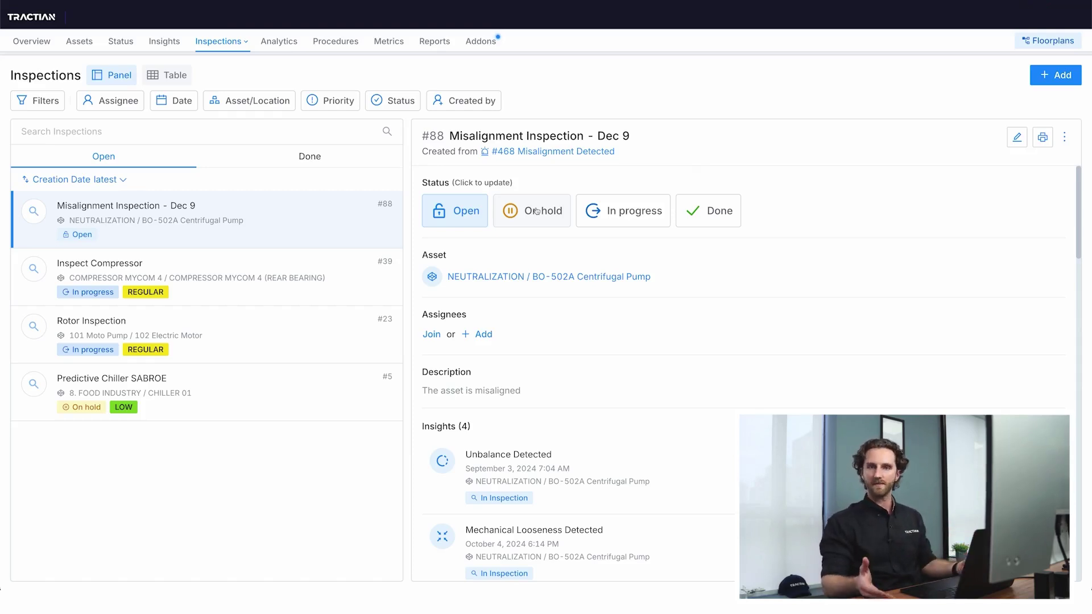
scroll(569, 250, "down", 3)
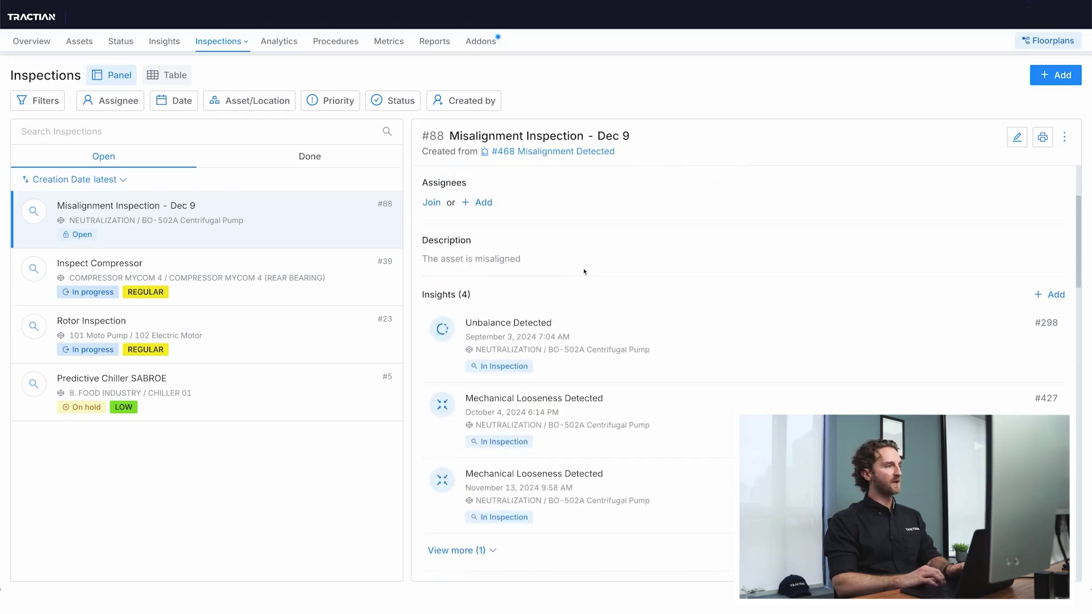
scroll(602, 352, "down", 1)
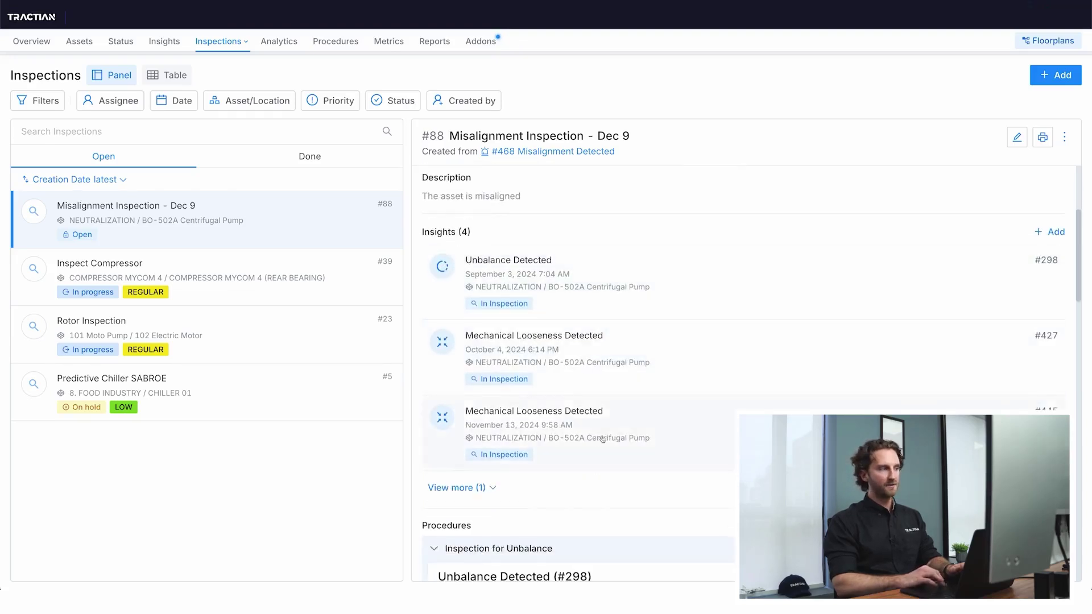
scroll(603, 438, "down", 3)
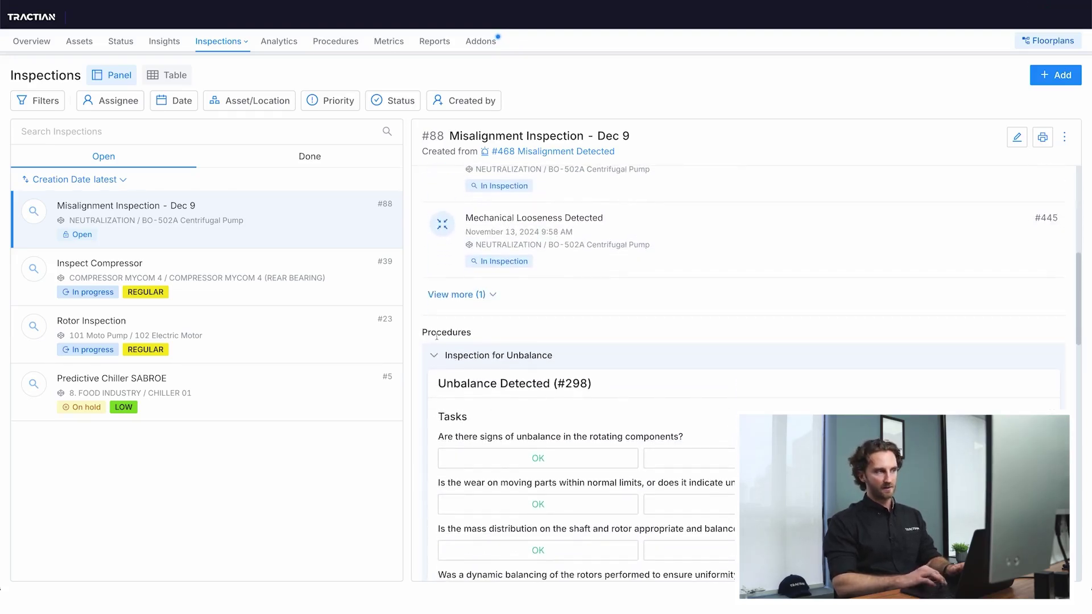
scroll(502, 357, "down", 2)
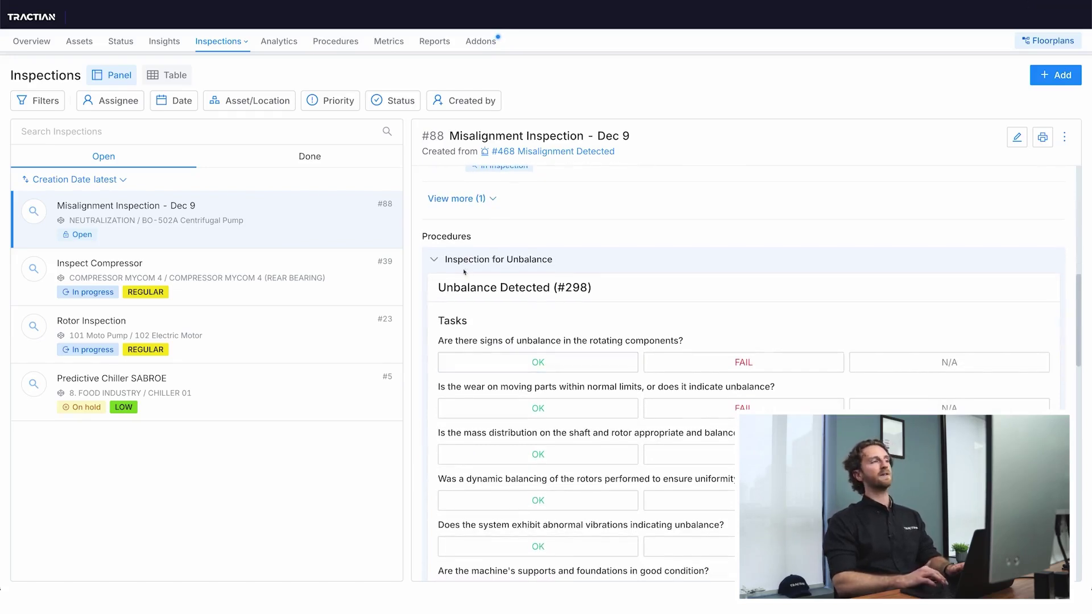
left_click(442, 261)
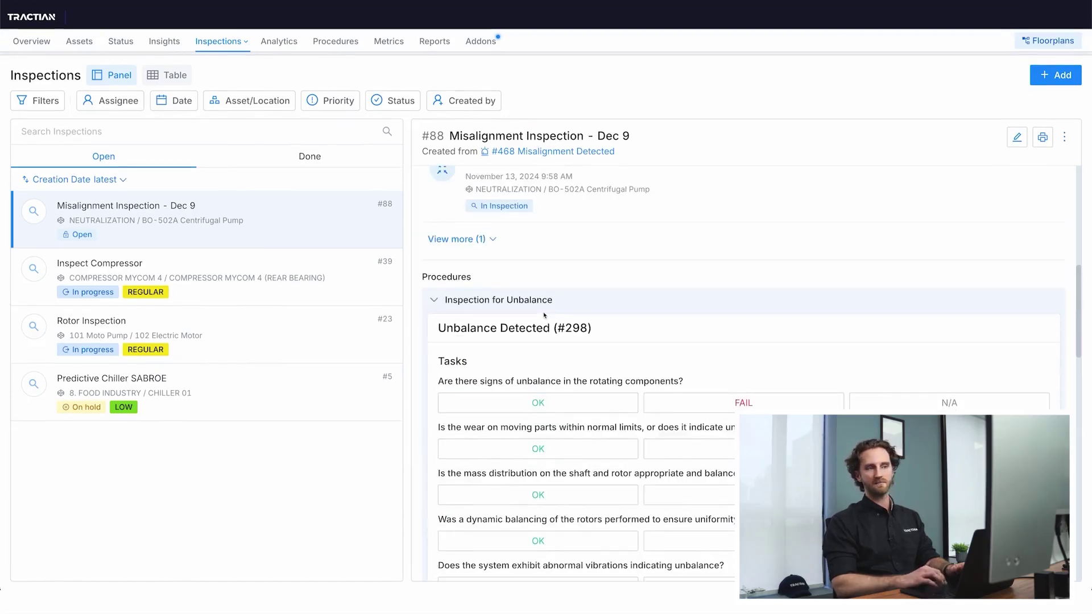
scroll(545, 315, "down", 3)
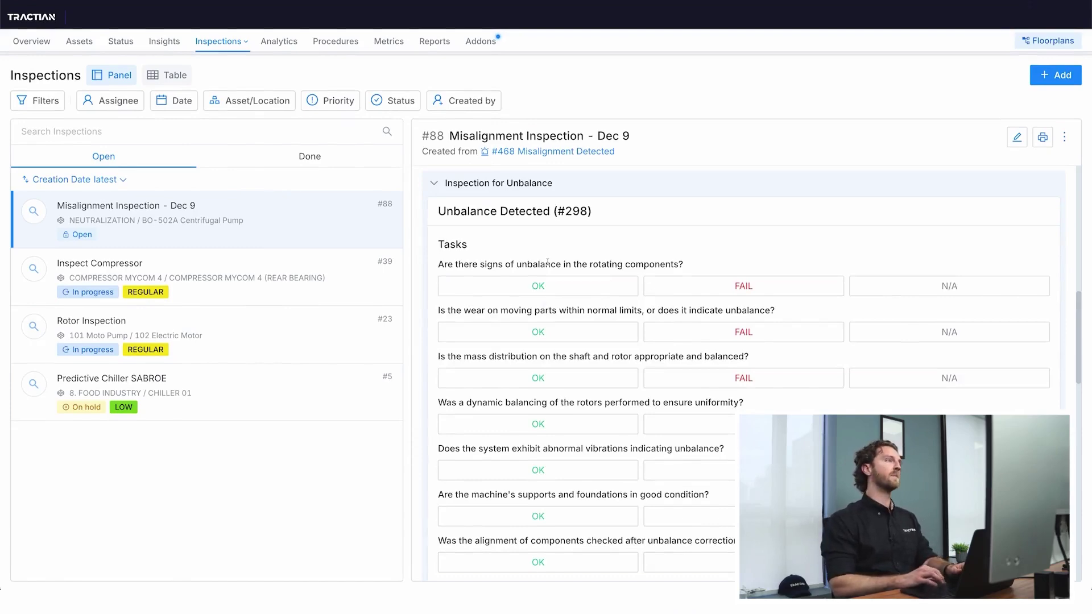
- Browse the Annual Atlas Copco NH3 Screw Compressor Inspection procedure's preparation, execution and completion checklists
left_click(337, 47)
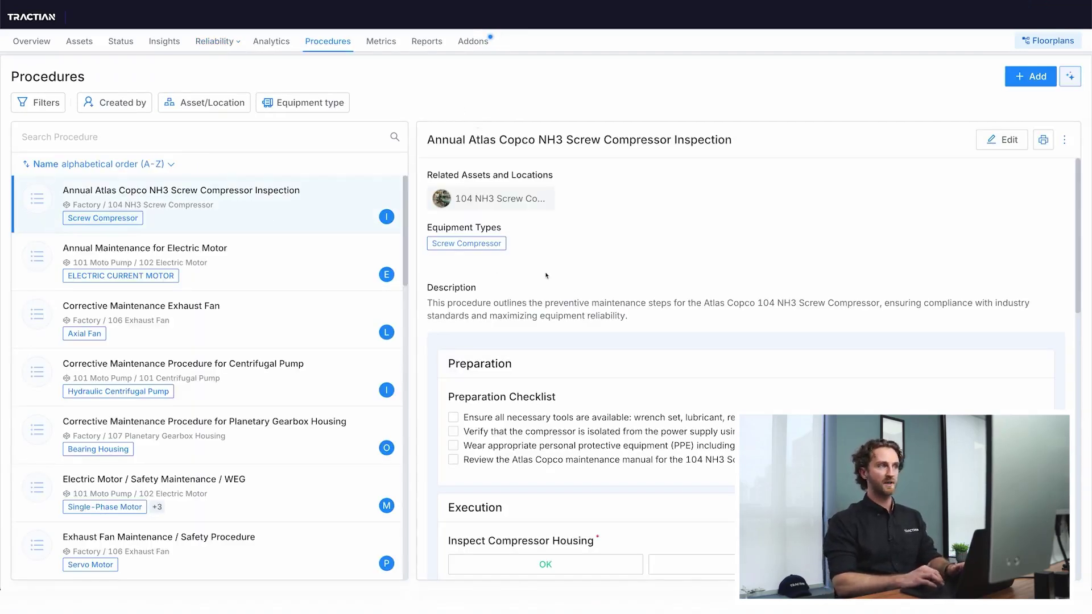
scroll(547, 276, "down", 2)
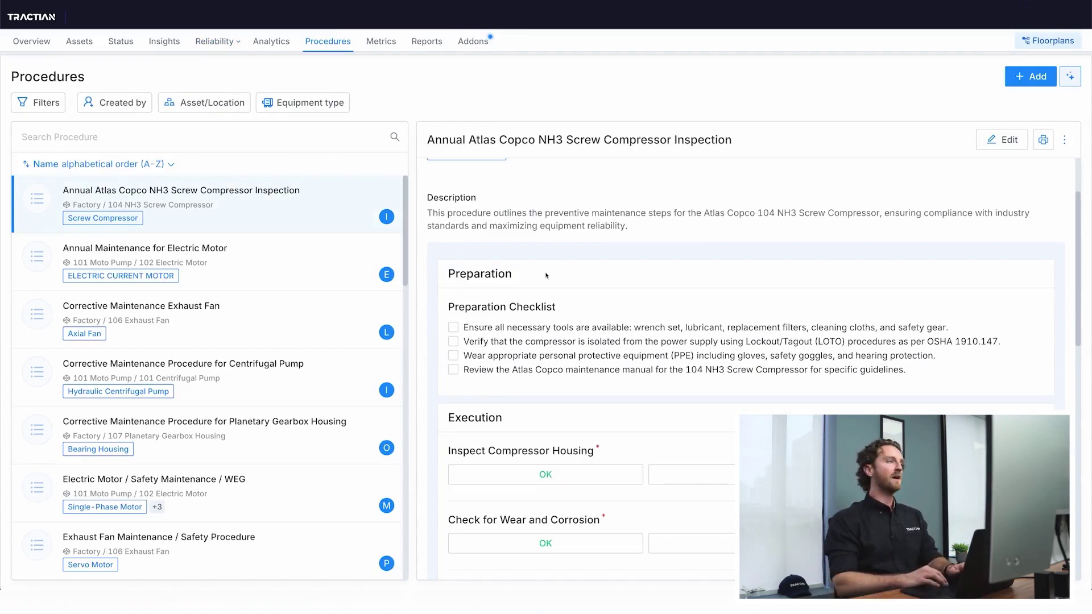
scroll(546, 276, "down", 1)
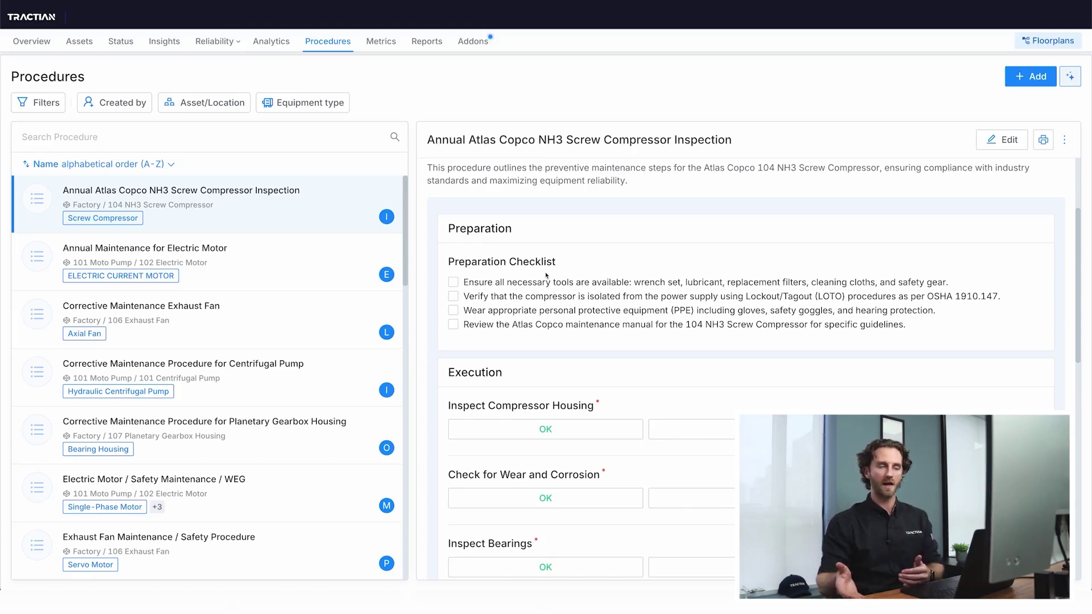
scroll(654, 291, "down", 2)
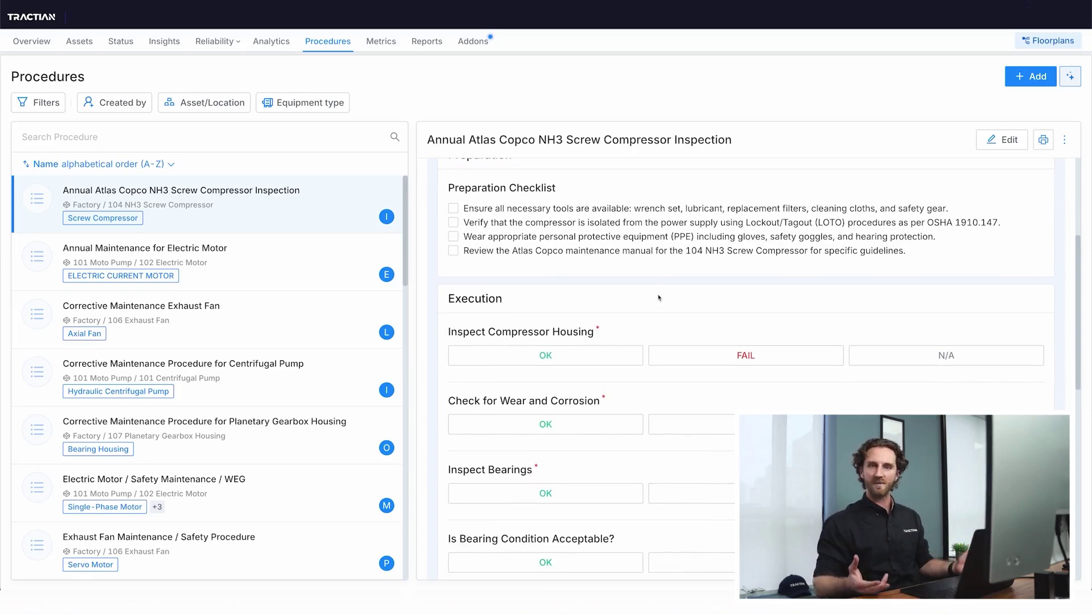
scroll(654, 297, "down", 1)
scroll(626, 301, "up", 1)
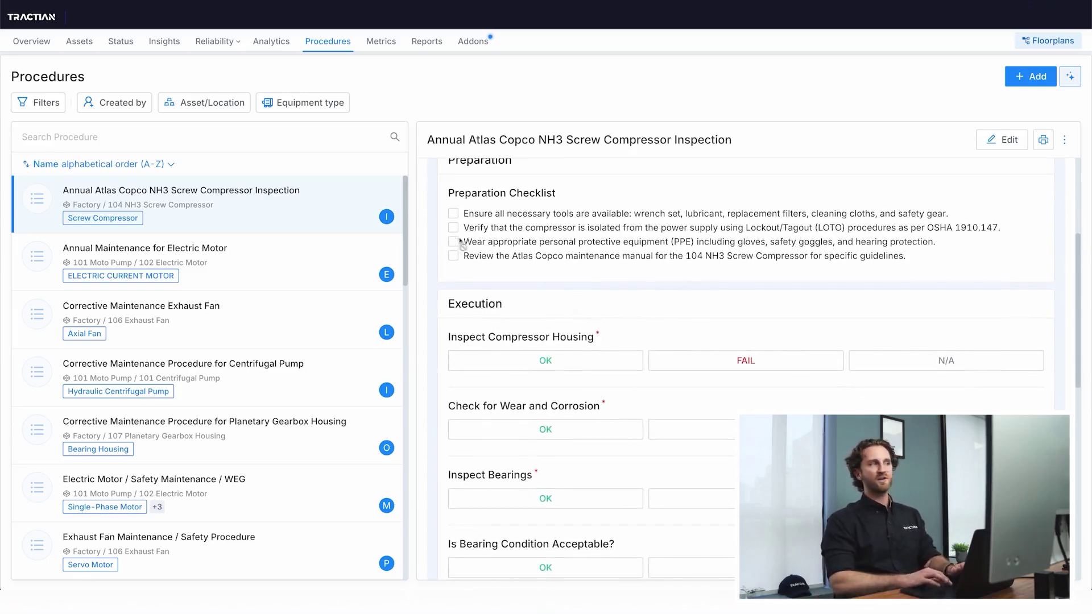
scroll(600, 305, "down", 2)
scroll(601, 306, "down", 10)
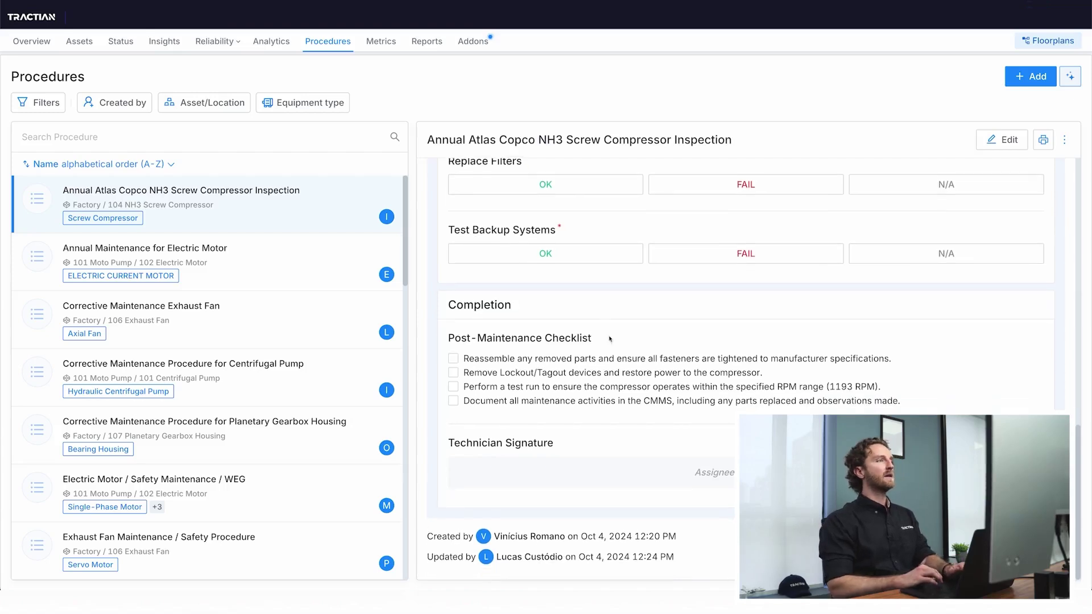
scroll(611, 341, "up", 15)
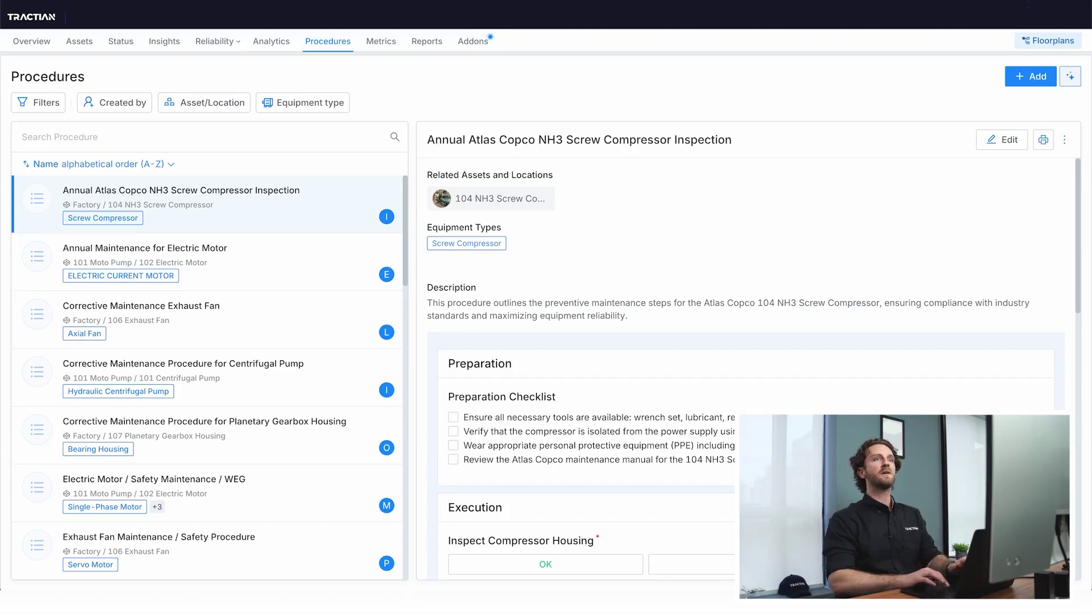
left_click(1075, 15)
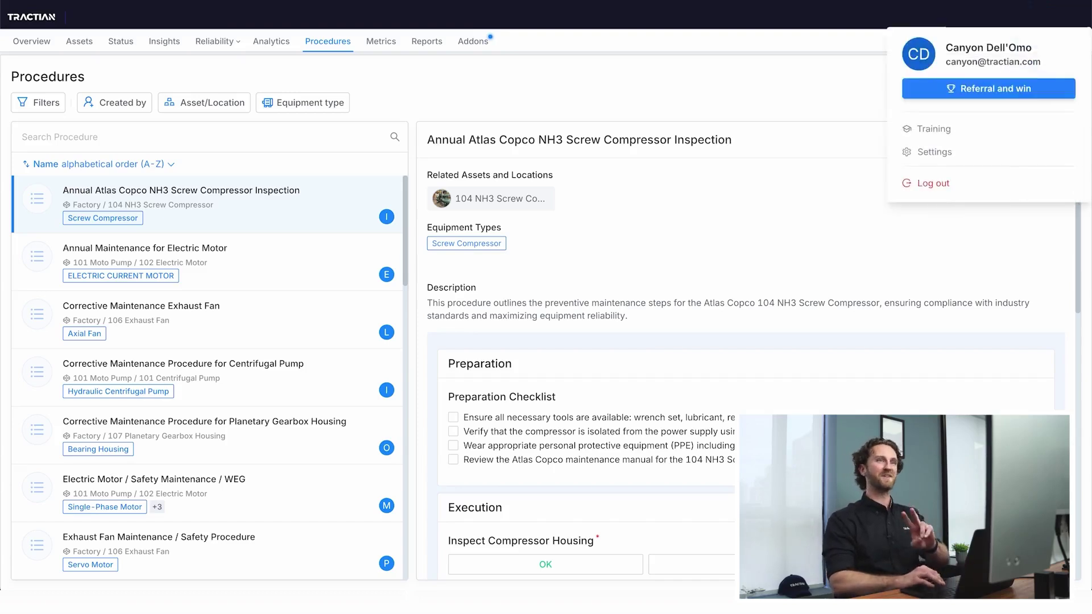
- Go to Settings > Procedures > Insights to see which inspection each insight type triggers
left_click(942, 153)
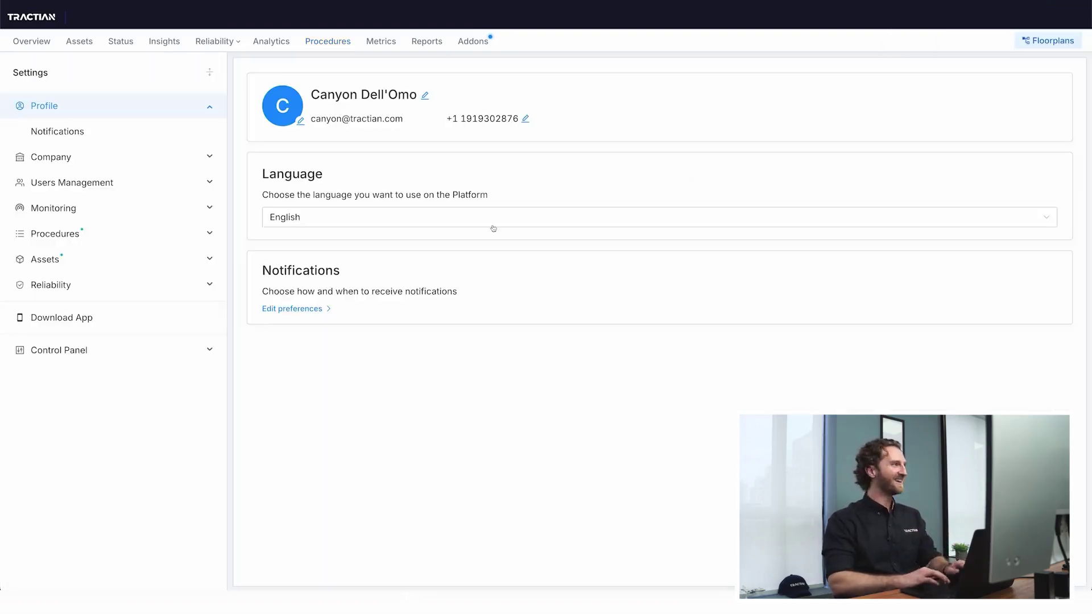
left_click(152, 238)
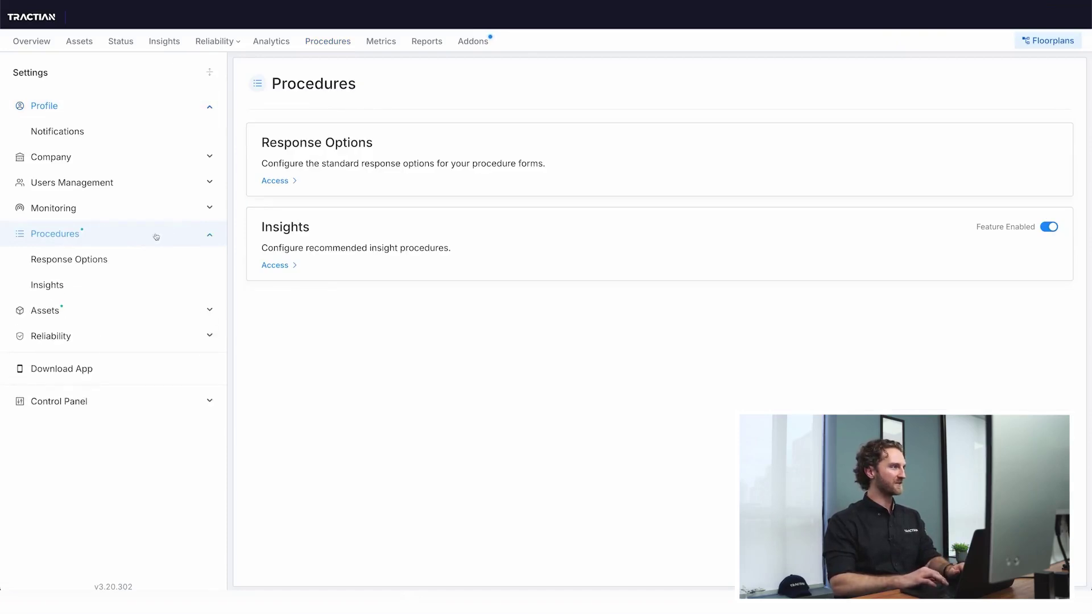
left_click(62, 285)
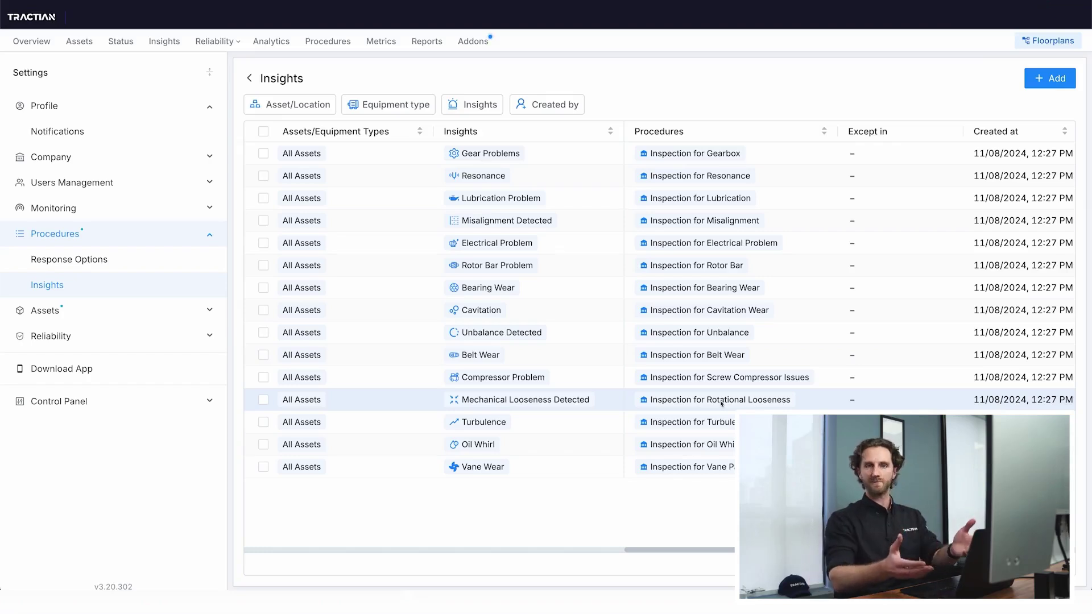
- Open inspection #88's procedure tasks and answer OK to the rotating-components unbalance task
mouse_move(214, 41)
left_click(218, 95)
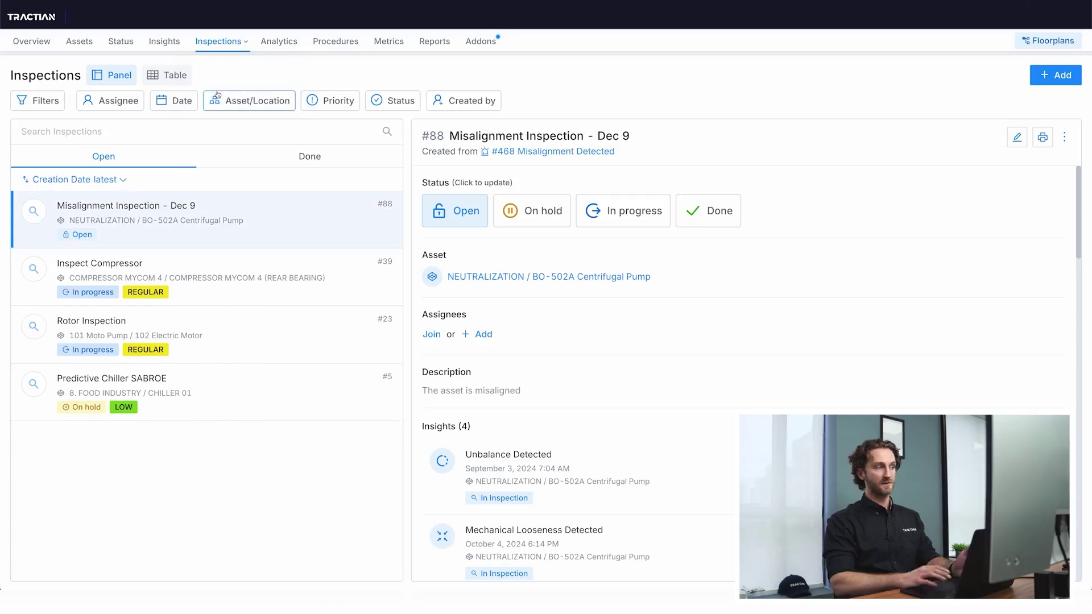
scroll(705, 358, "down", 10)
scroll(663, 338, "up", 6)
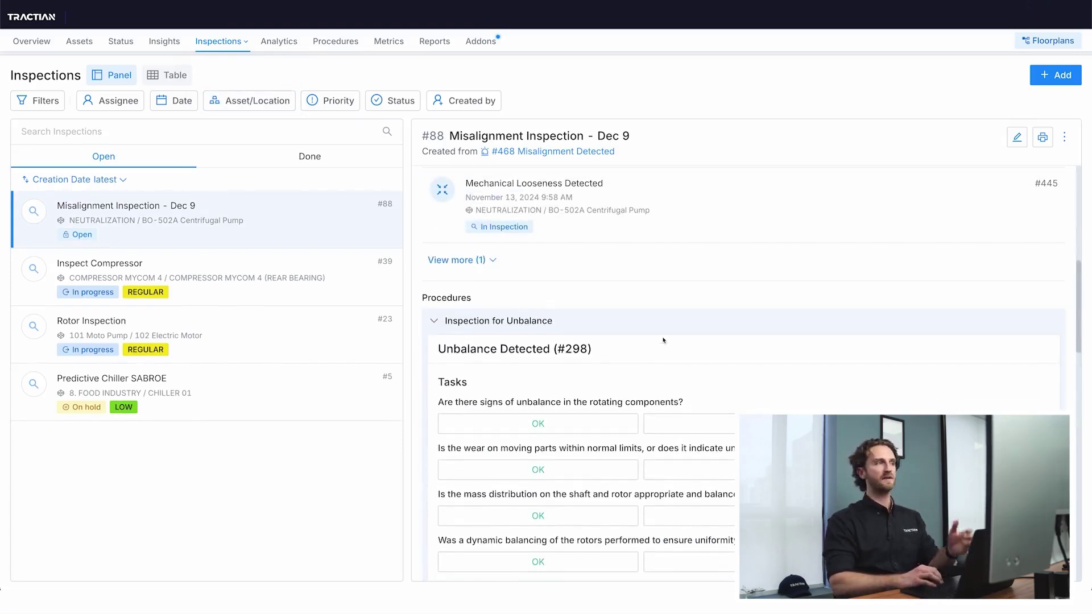
scroll(663, 339, "down", 1)
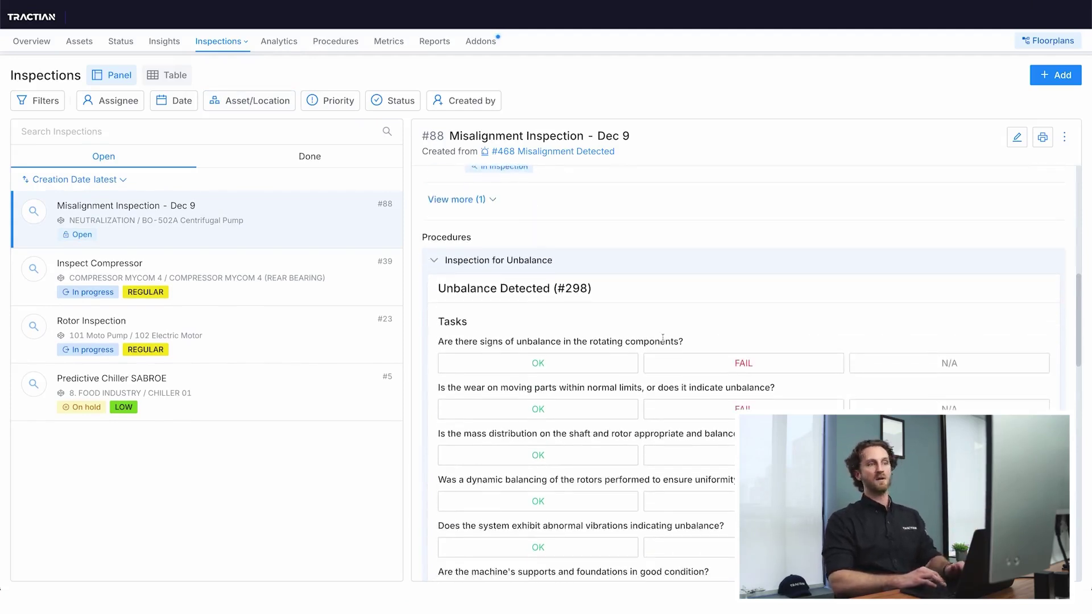
scroll(662, 338, "down", 1)
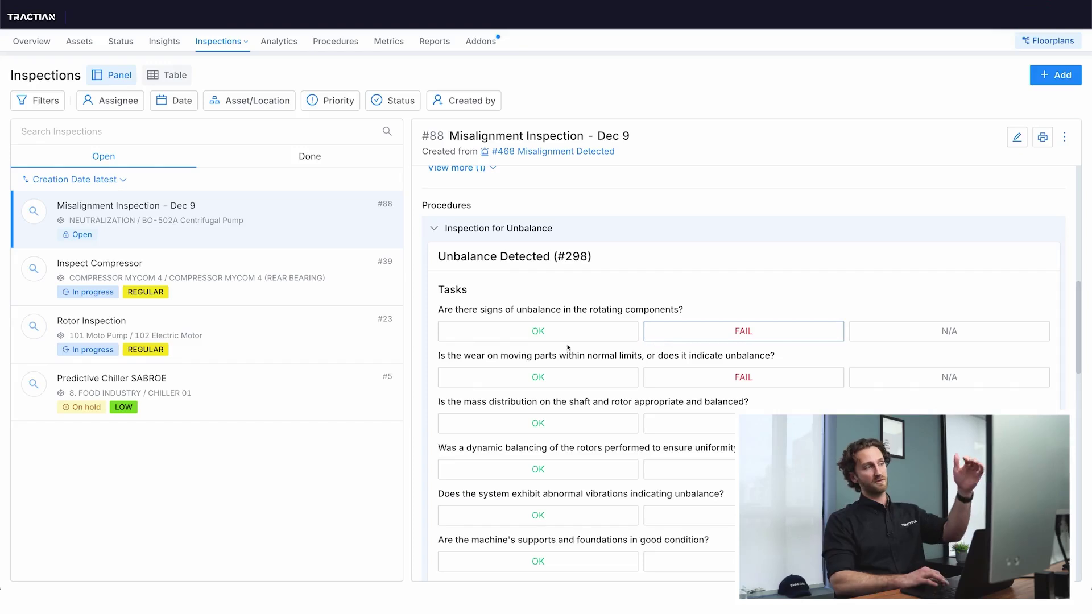
scroll(592, 319, "down", 1)
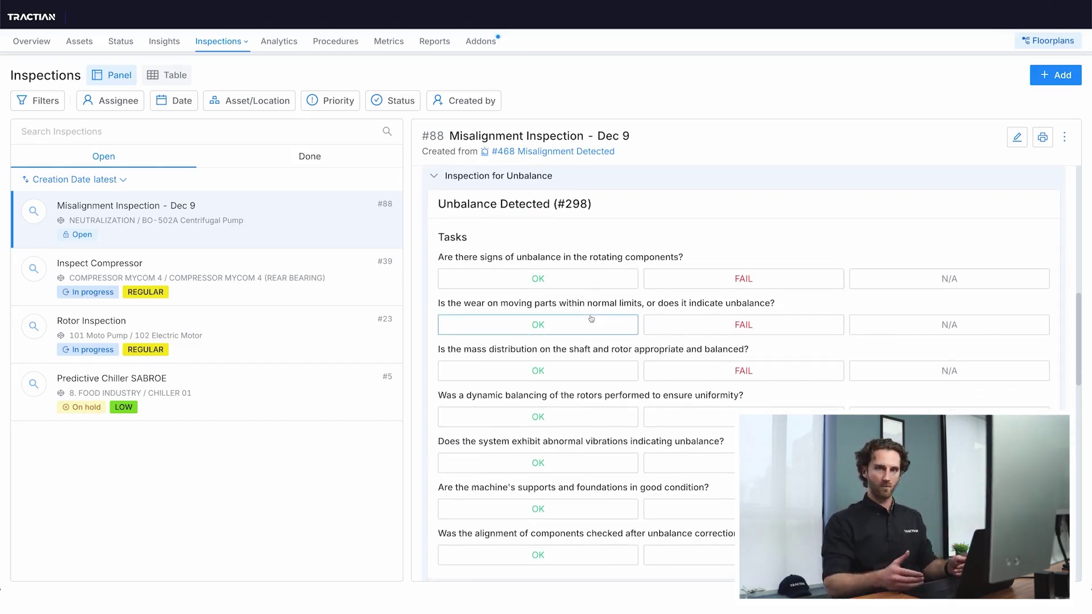
scroll(591, 319, "down", 6)
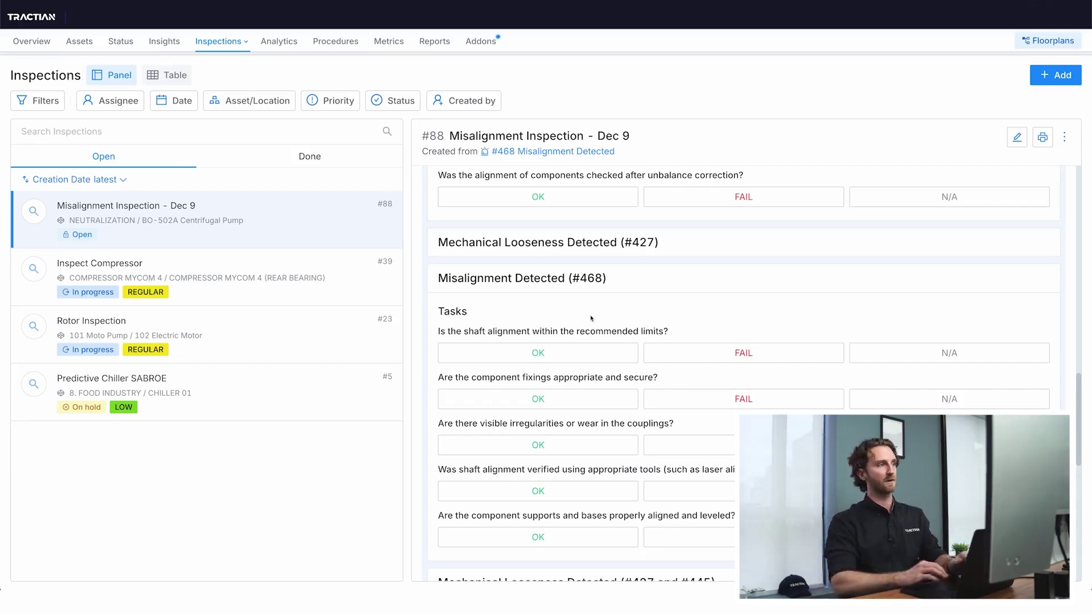
scroll(591, 319, "down", 1)
scroll(592, 319, "down", 5)
scroll(598, 459, "up", 10)
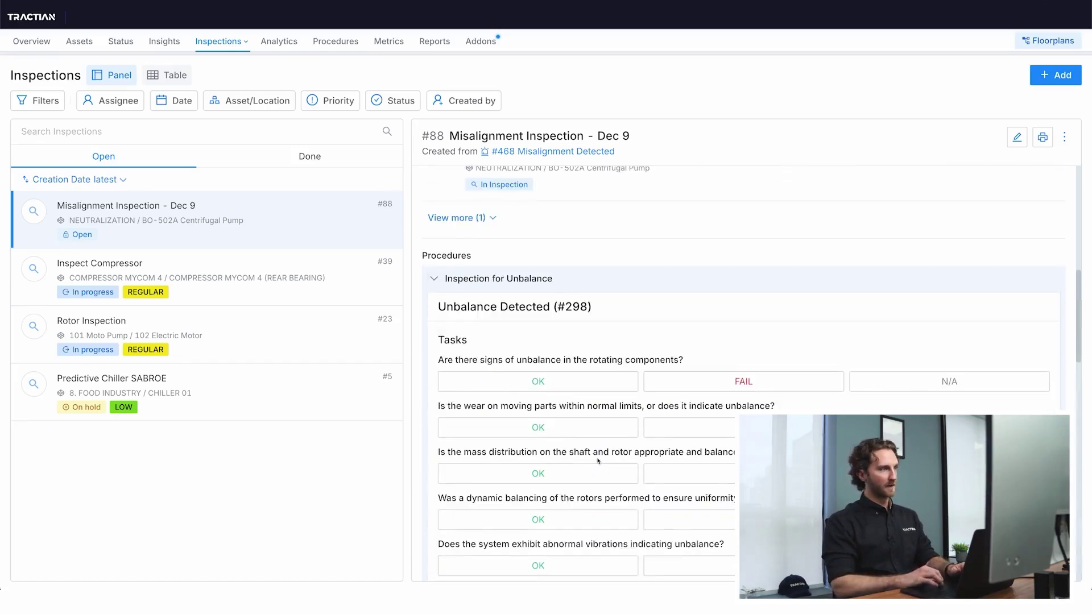
left_click(552, 407)
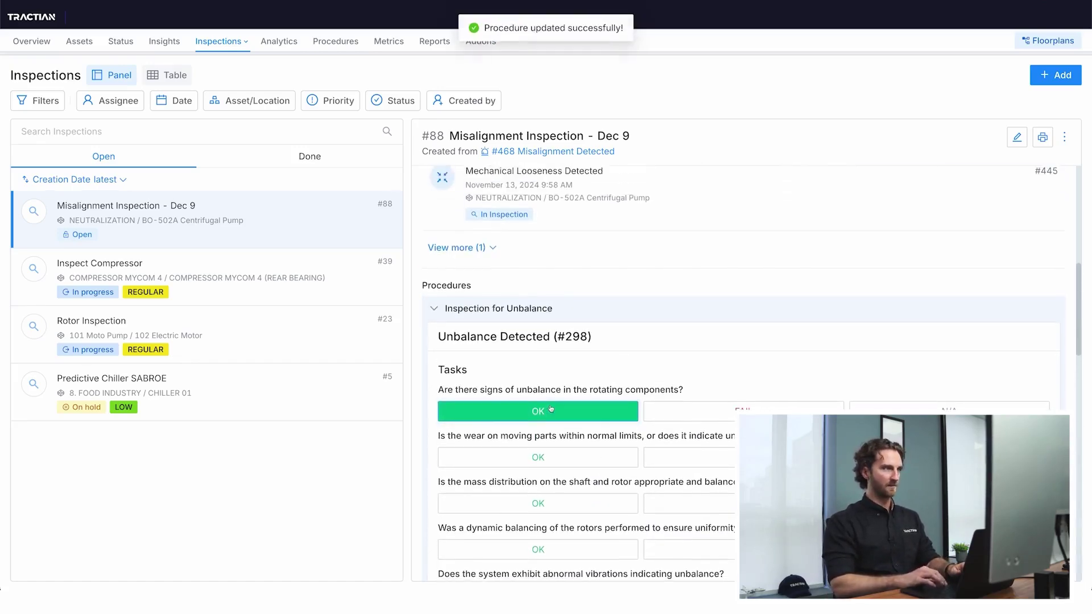
- Answer OK to the six tasks from moving-parts wear through post-correction alignment
scroll(551, 408, "down", 4)
left_click(530, 233)
left_click(538, 280)
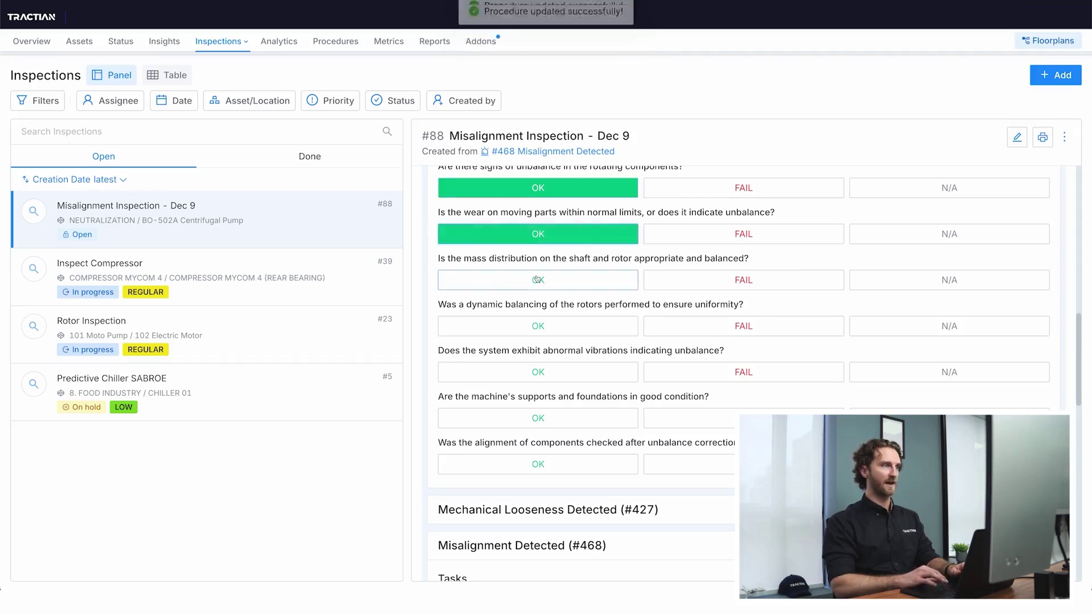
left_click(538, 326)
left_click(537, 372)
left_click(535, 418)
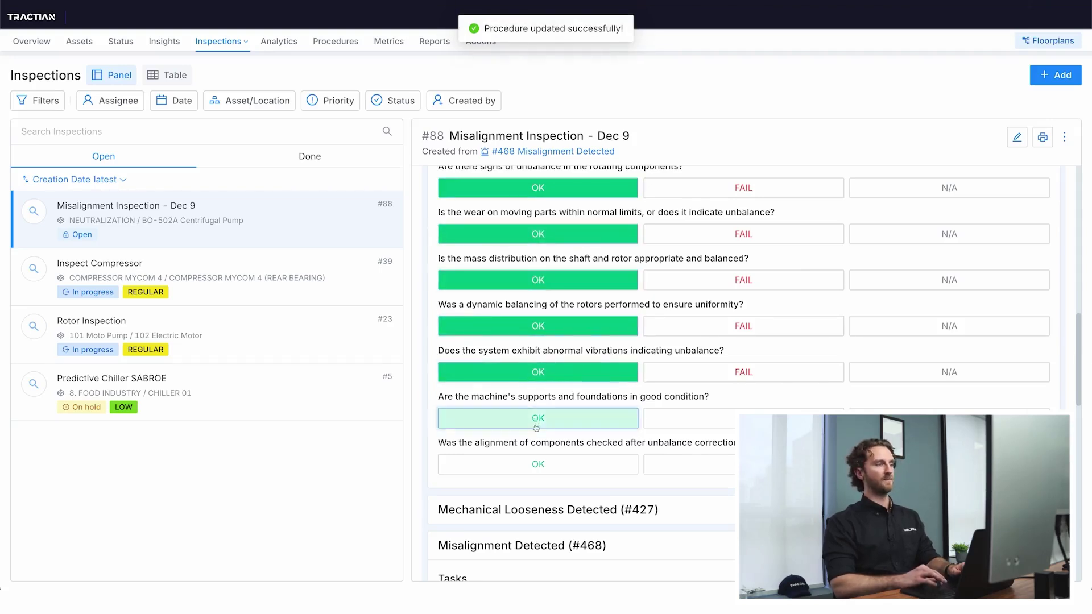
left_click(529, 470)
- Answer OK to shaft alignment limits, component fixings, coupling wear, alignment verification and supports tasks
scroll(532, 470, "down", 6)
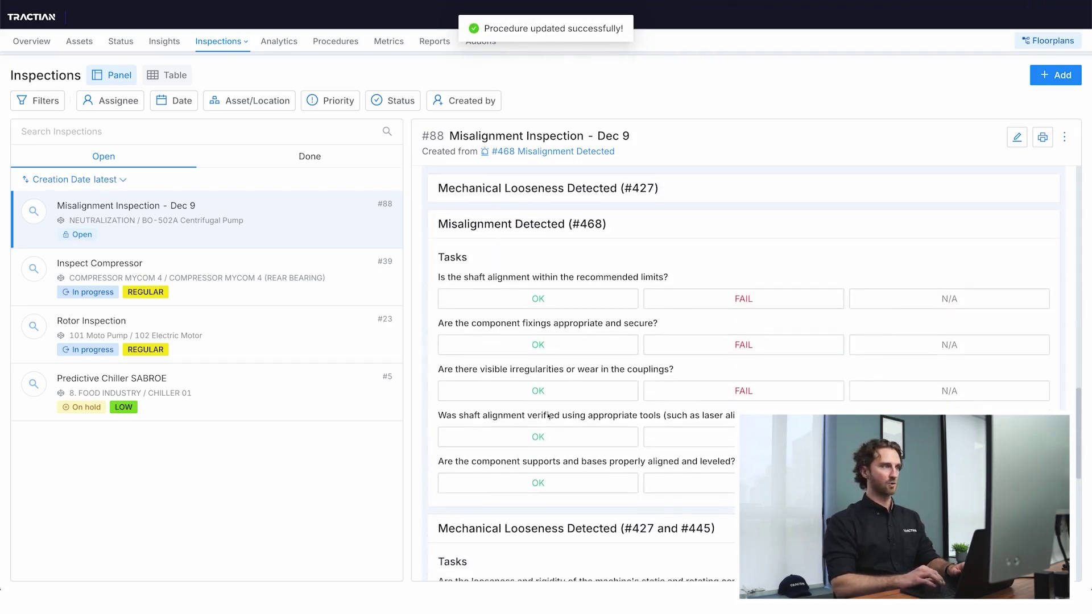
left_click(538, 300)
left_click(538, 346)
left_click(538, 391)
left_click(538, 437)
left_click(538, 484)
- Answer OK to the Mechanical Looseness tasks, from looseness and rigidity through past events
scroll(538, 484, "down", 6)
left_click(538, 283)
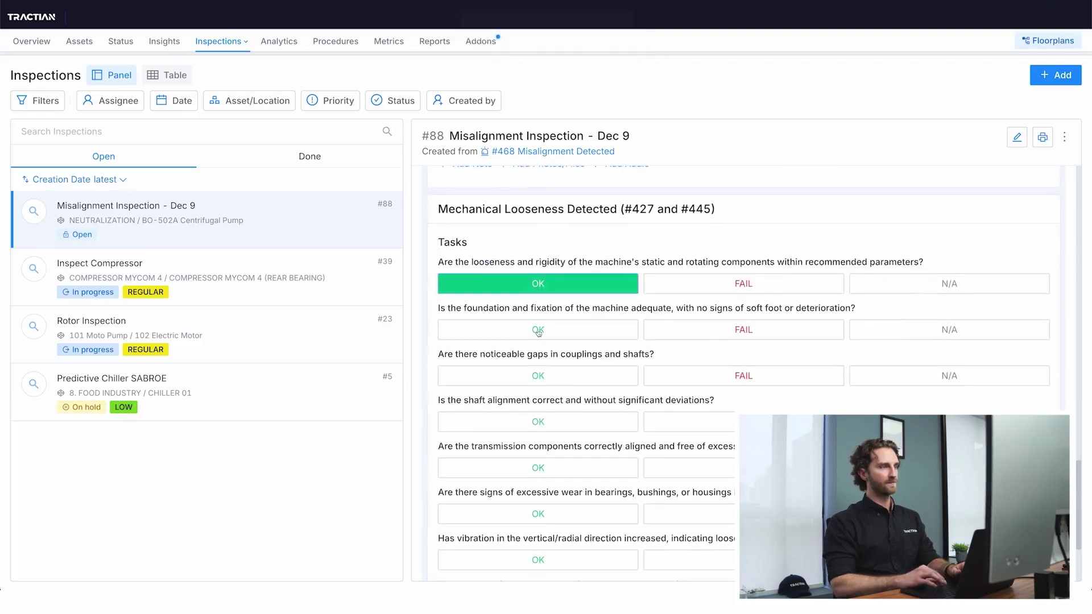
left_click(538, 329)
scroll(538, 330, "down", 2)
left_click(538, 234)
left_click(538, 279)
left_click(538, 326)
left_click(538, 372)
left_click(538, 417)
left_click(539, 464)
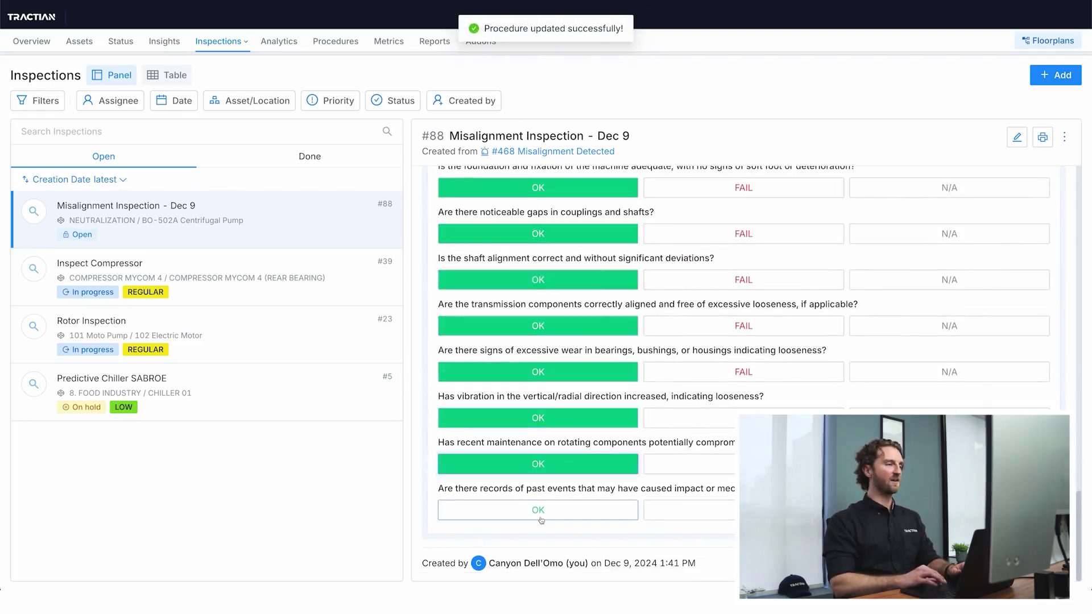
left_click(538, 510)
- Set inspection #88's status to Done
scroll(657, 382, "down", 1)
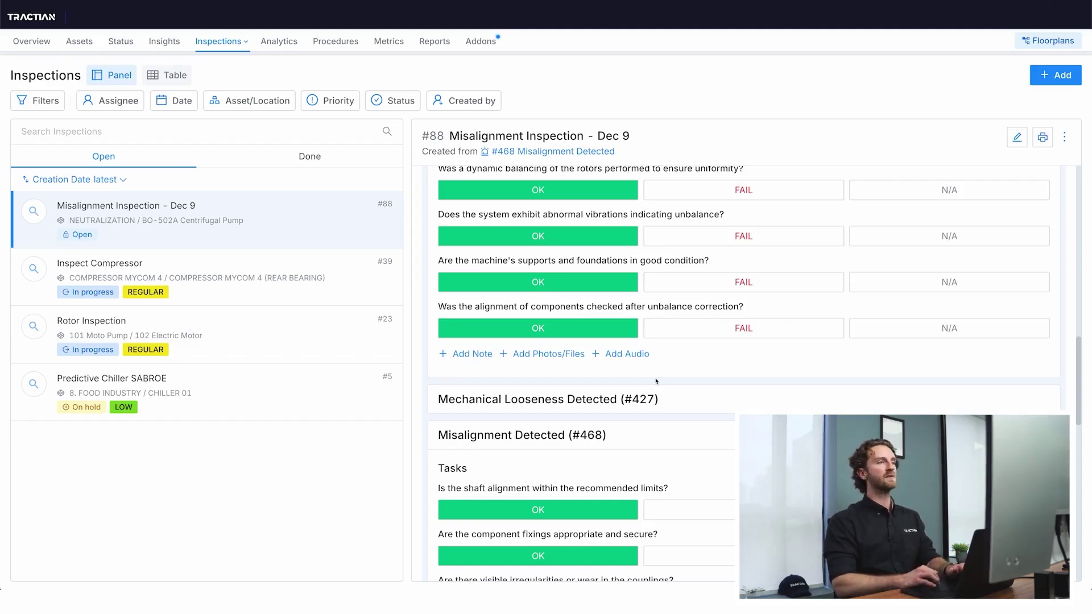
scroll(657, 381, "up", 15)
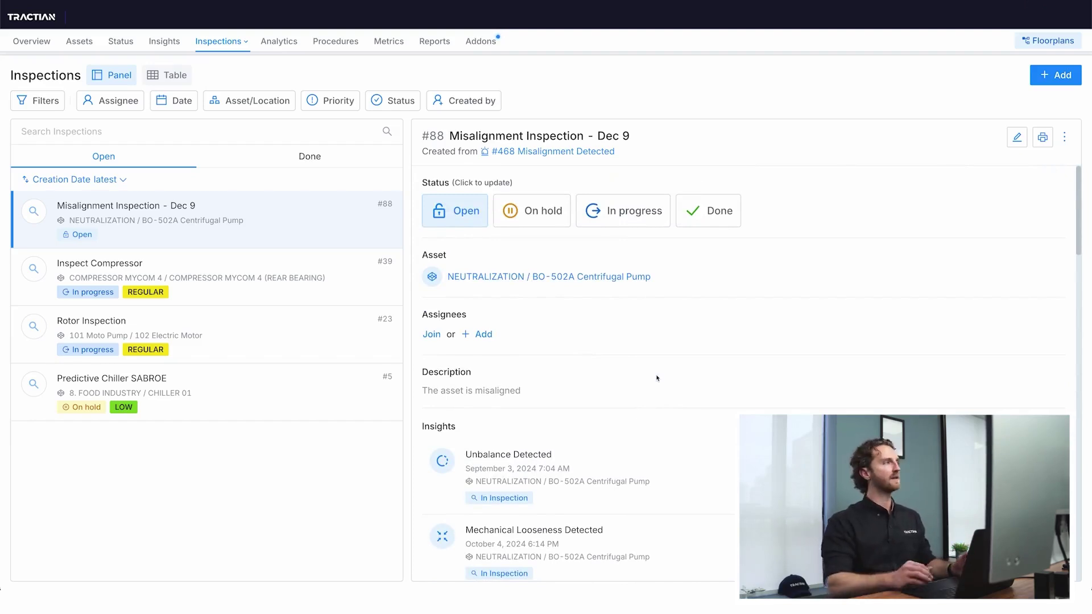
mouse_move(230, 48)
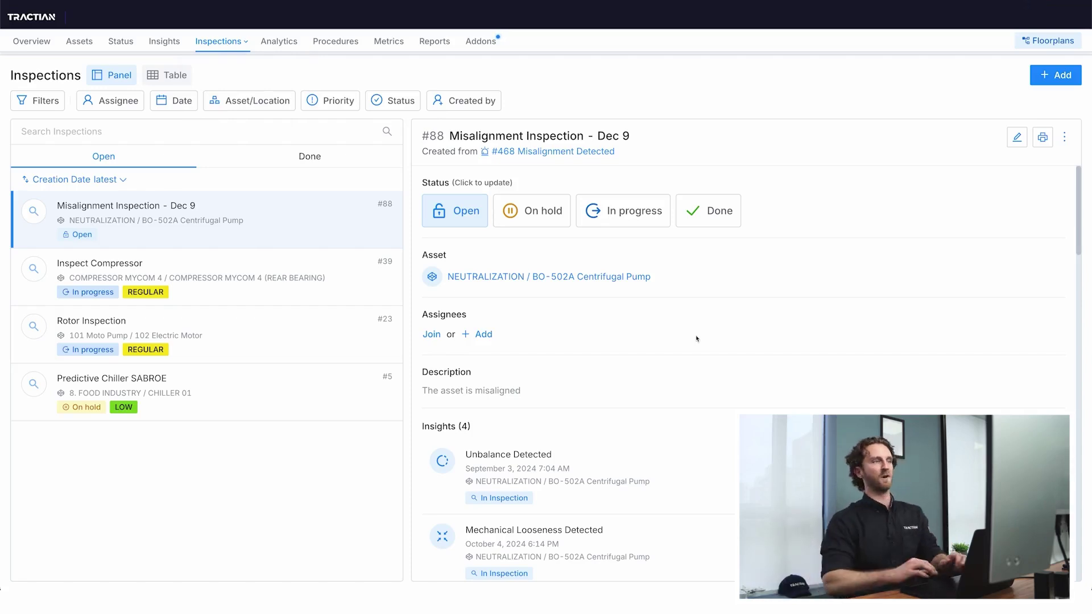
left_click(715, 219)
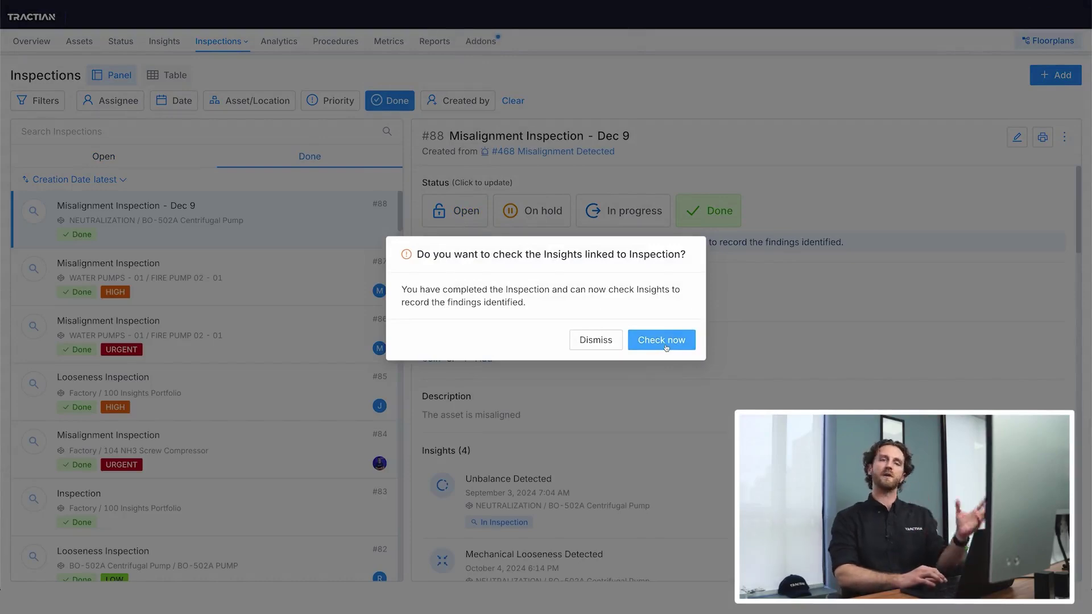
- Begin checking inspection #88's four linked insights: #298, #445, #468 and #427
left_click(667, 349)
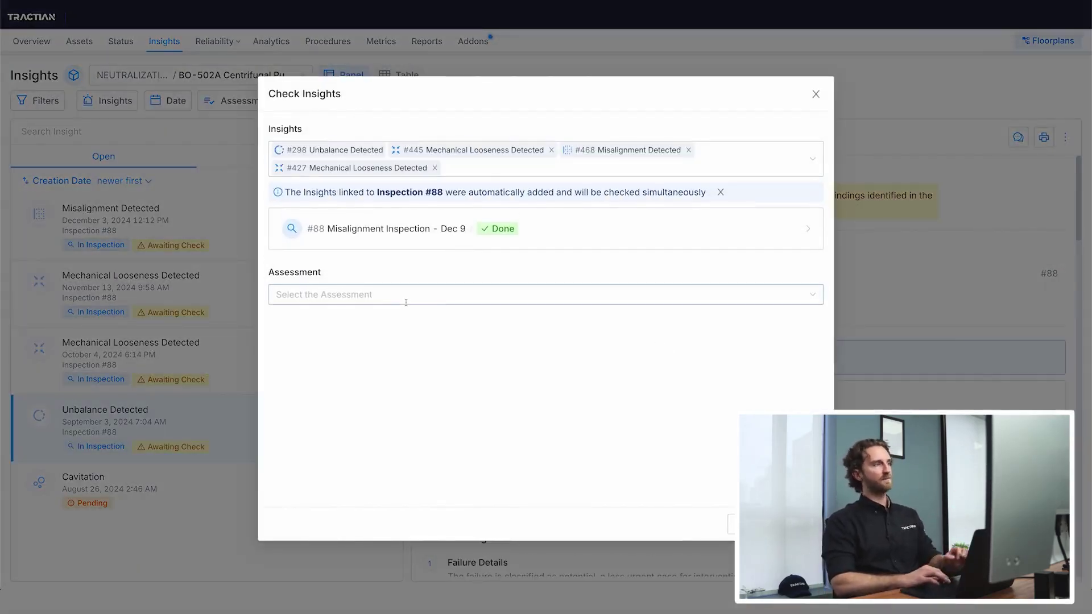
- Assess as Functional Failure, describe 'There was a missing bolt.', and start adding an identified failure
left_click(485, 295)
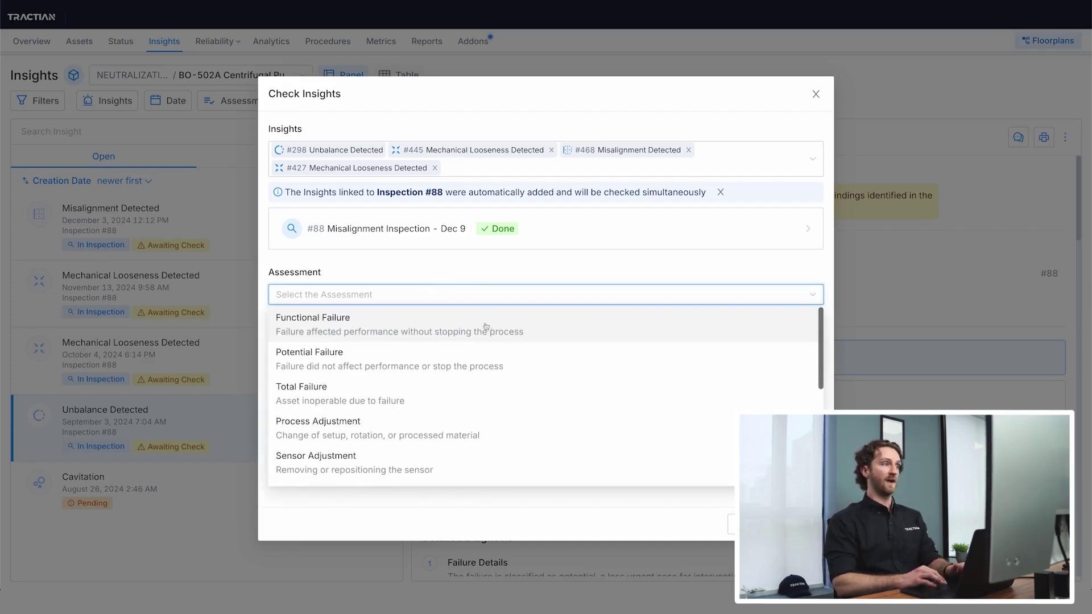
left_click(486, 325)
scroll(517, 278, "down", 3)
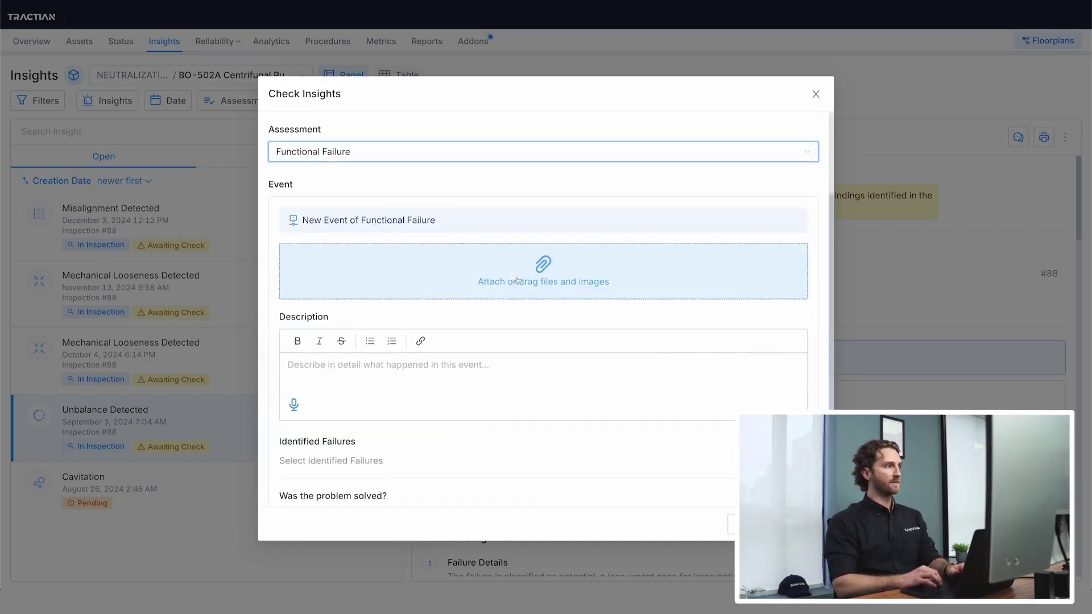
type("There was a mni")
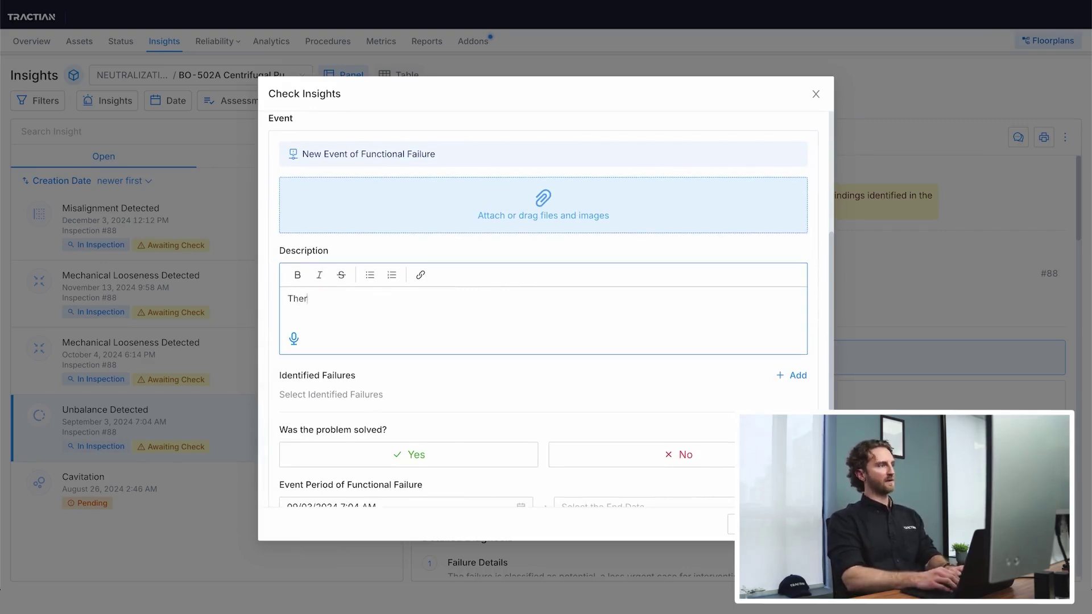
key("BackSpace")
key("BackSpace")
type("issing bolt.")
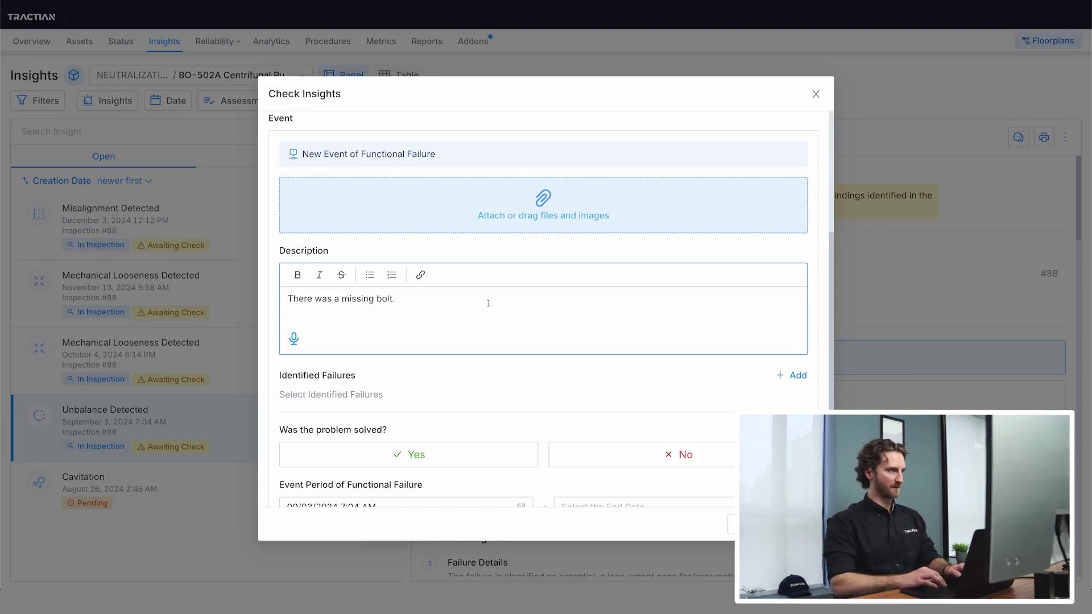
scroll(489, 305, "down", 2)
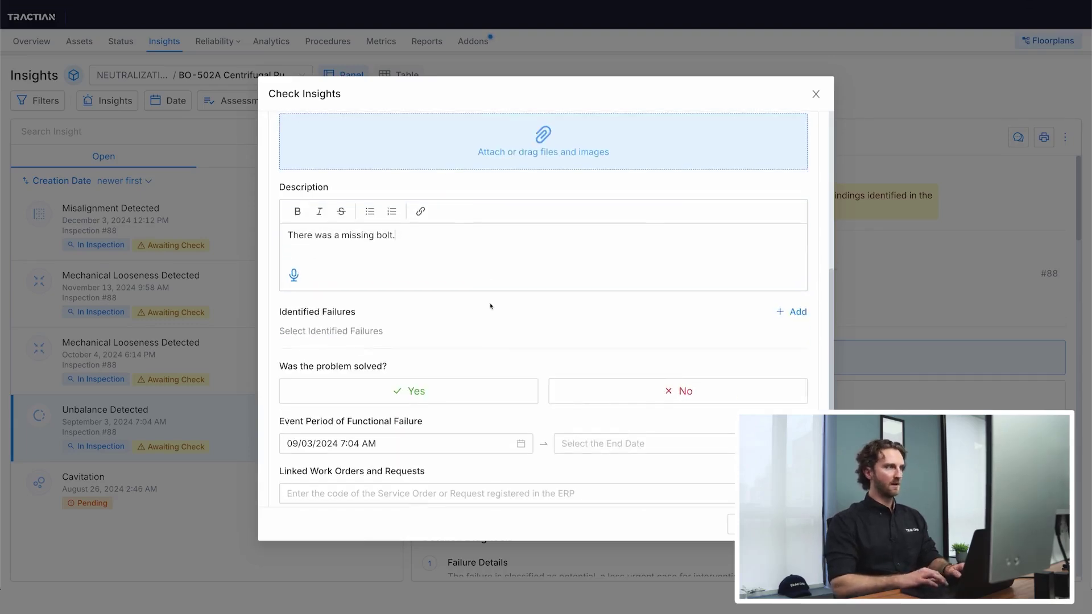
left_click(792, 312)
- Choose failure F032 - Performance Loss on component C266 - Stand and Bearings
left_click(414, 152)
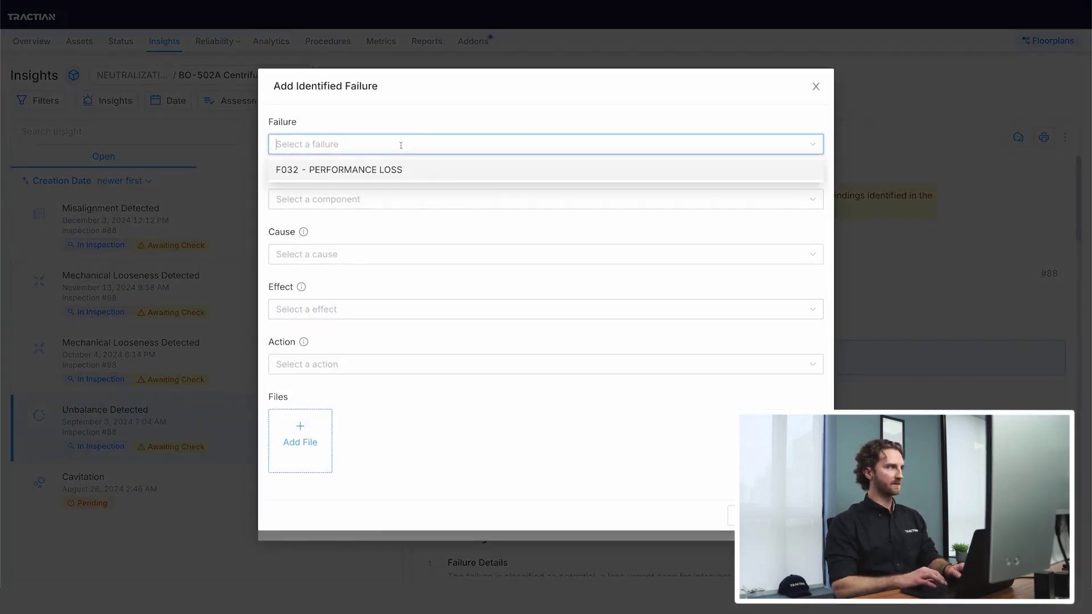
left_click(376, 169)
left_click(390, 196)
scroll(427, 274, "down", 5)
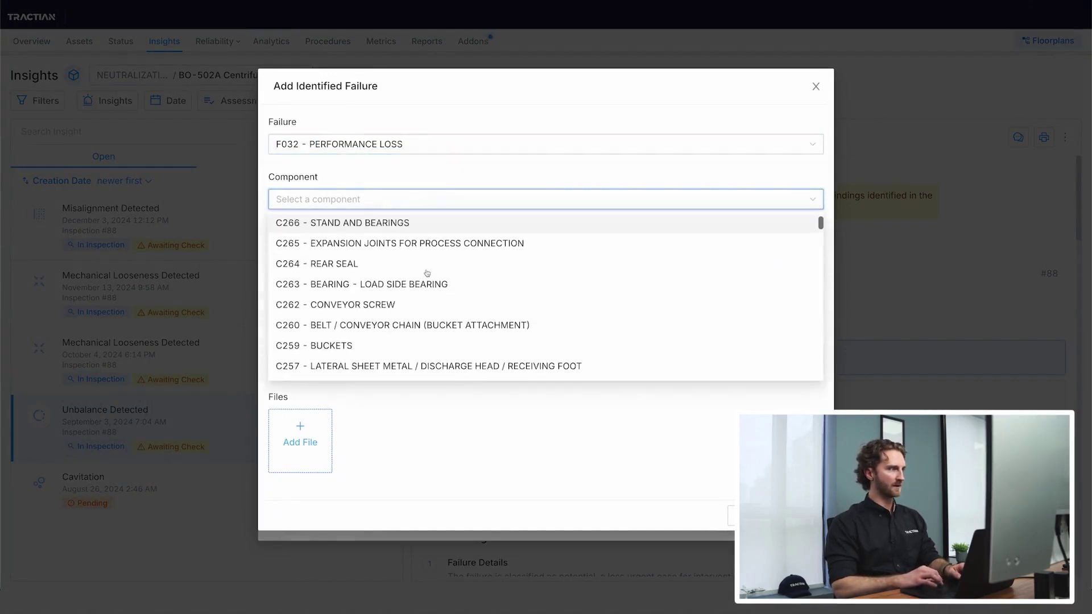
scroll(427, 274, "down", 3)
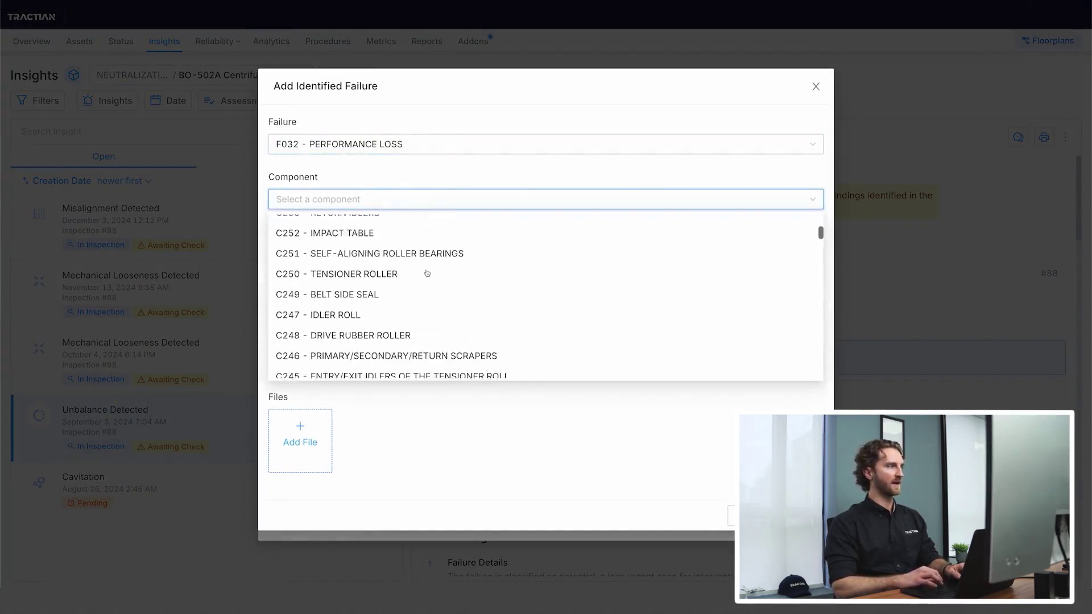
scroll(427, 273, "up", 6)
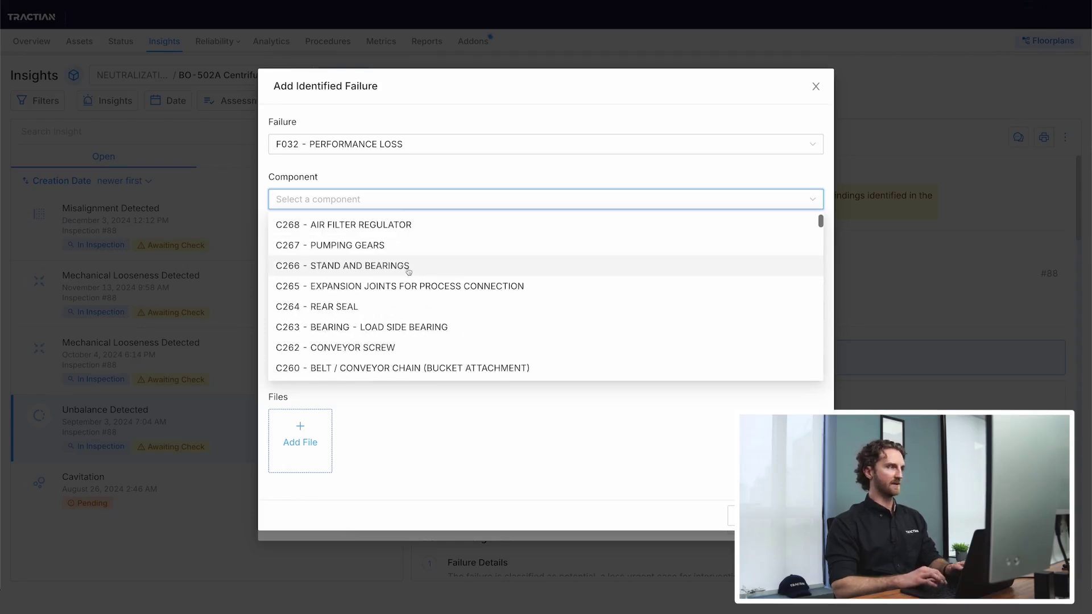
left_click(427, 273)
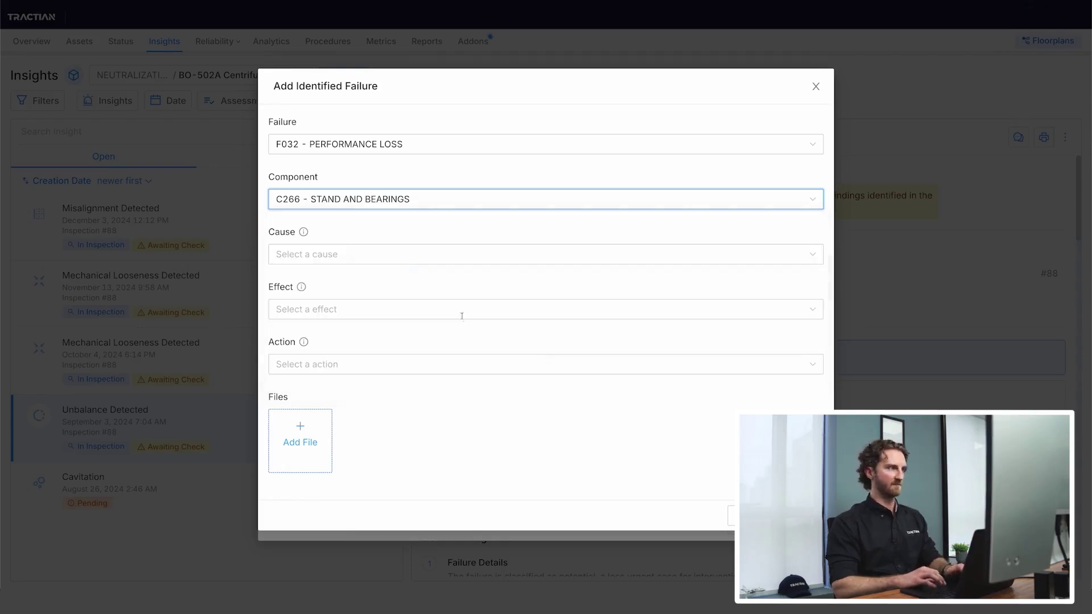
- Set the cause to Excessive Vibration and the effect to Operational Interruption
left_click(369, 252)
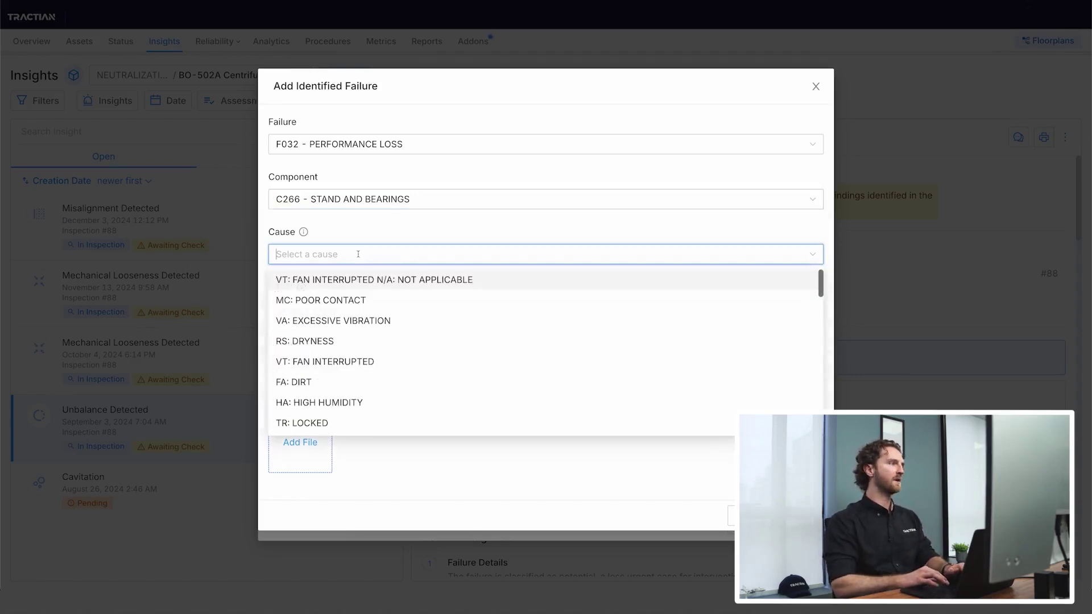
scroll(417, 315, "down", 1)
scroll(409, 307, "up", 1)
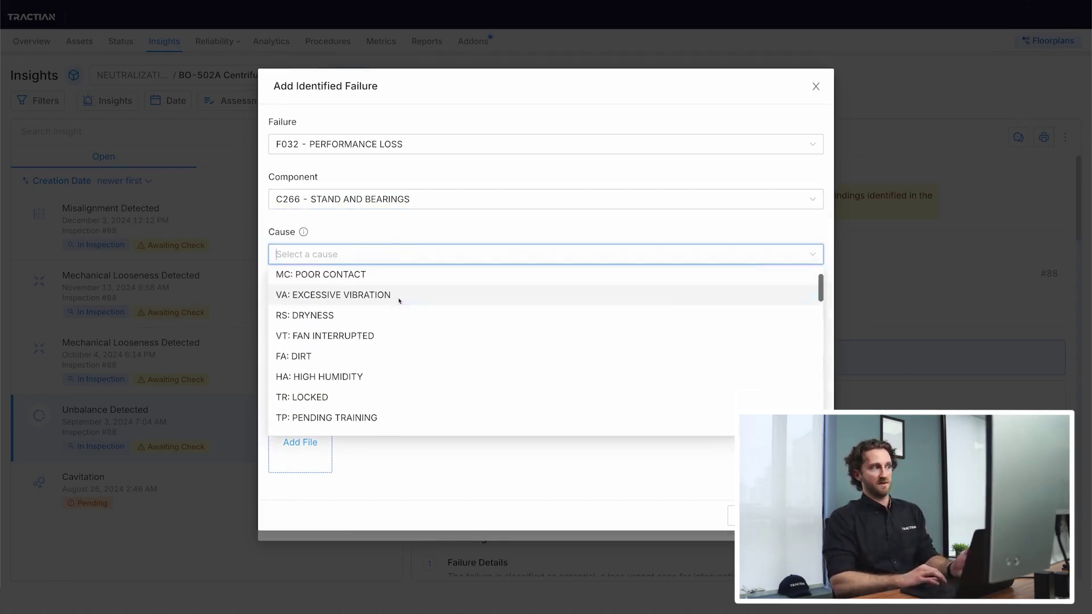
left_click(398, 297)
left_click(400, 305)
scroll(380, 362, "down", 2)
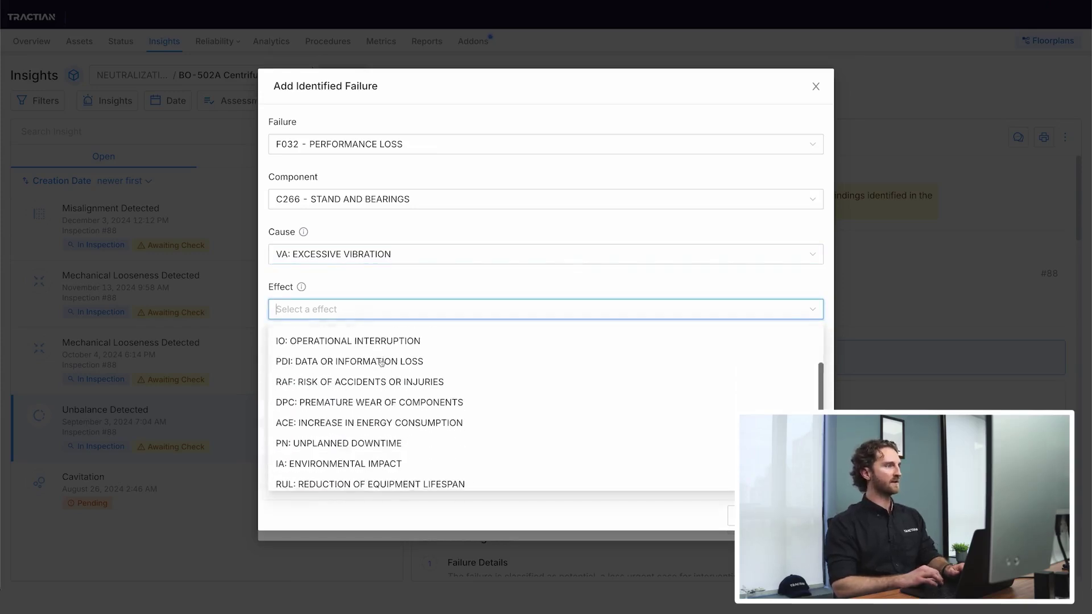
scroll(383, 376, "up", 1)
left_click(382, 379)
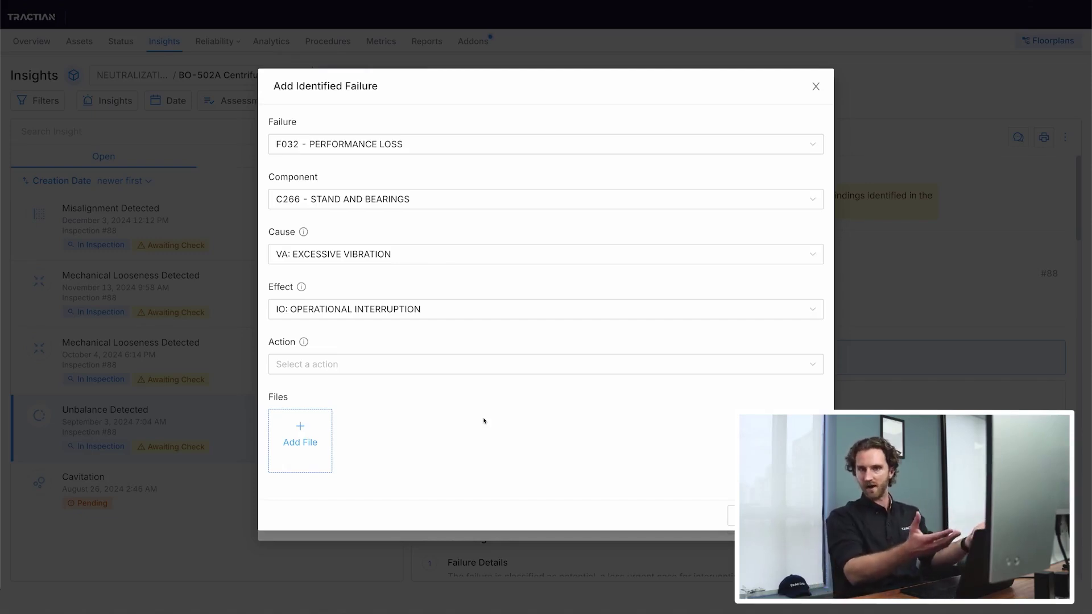
- Save the F032 identified failure and mark the problem as solved
left_click(803, 515)
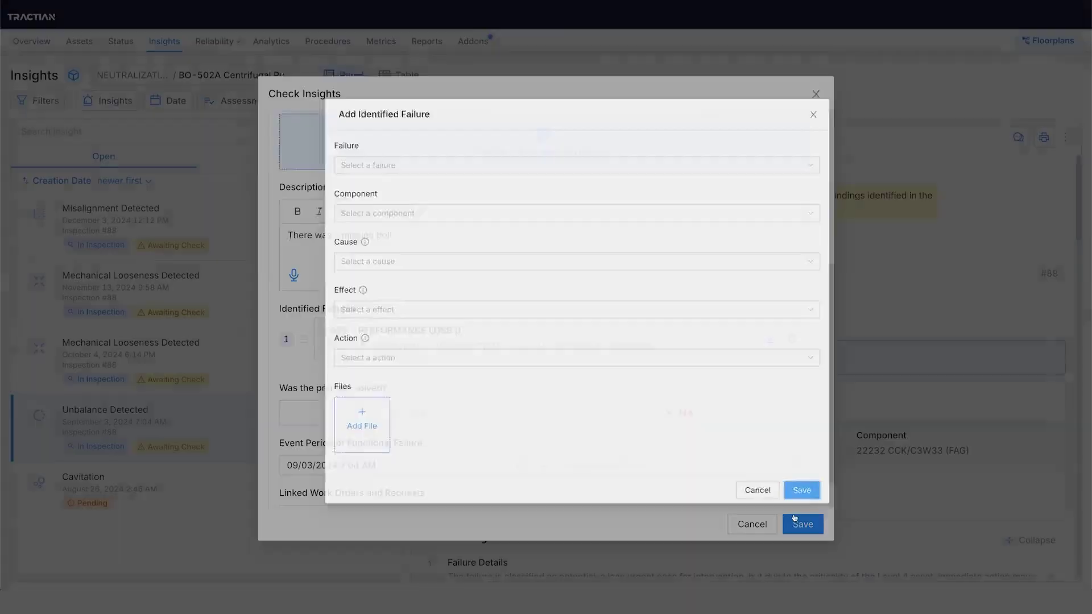
scroll(546, 324, "down", 1)
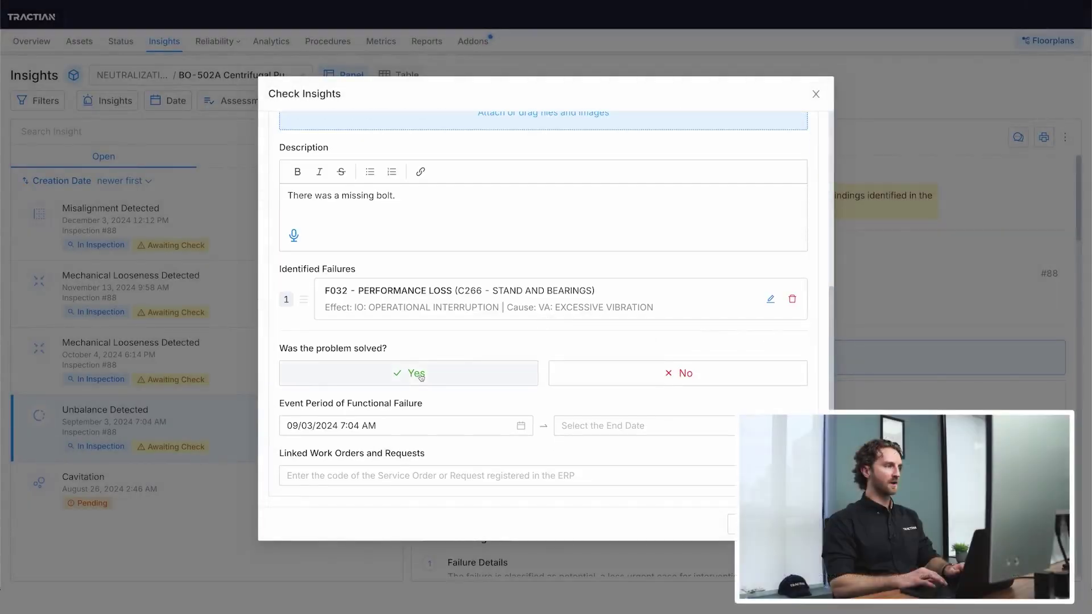
scroll(458, 363, "down", 2)
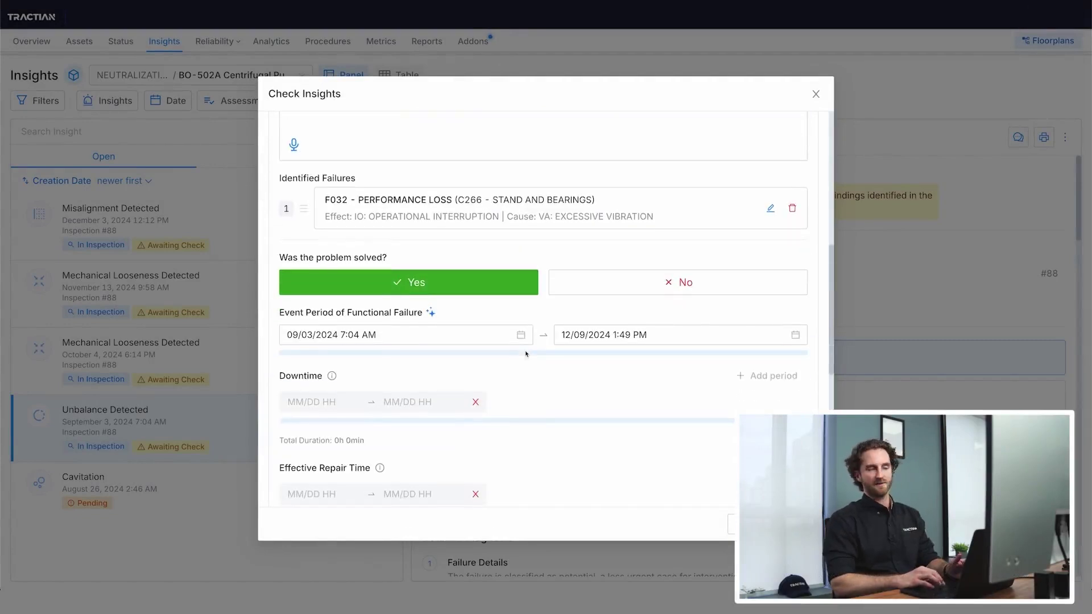
scroll(458, 362, "down", 2)
scroll(421, 285, "down", 1)
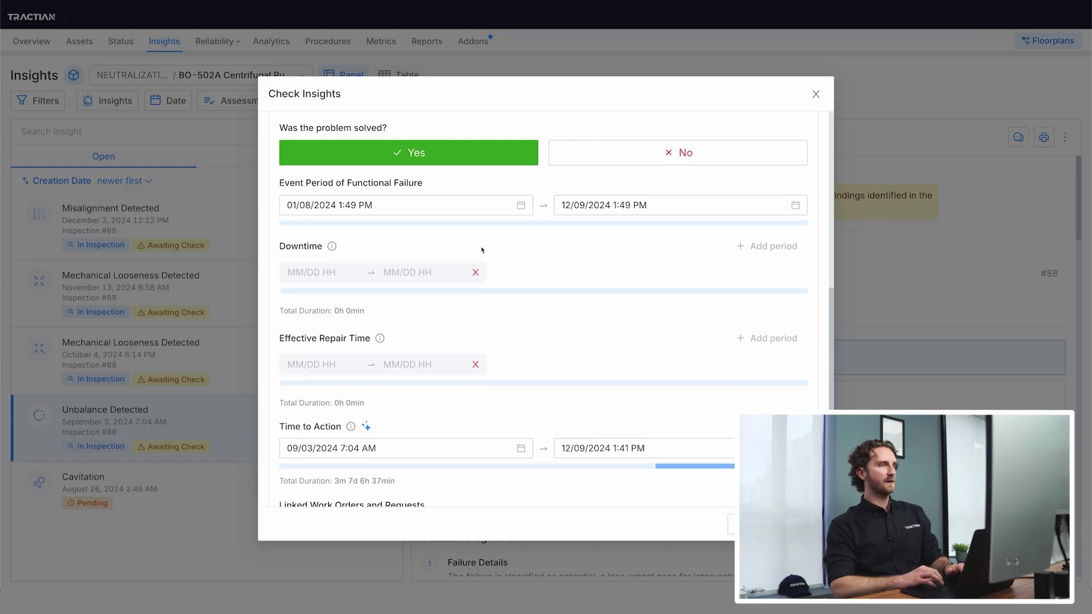
scroll(476, 268, "down", 1)
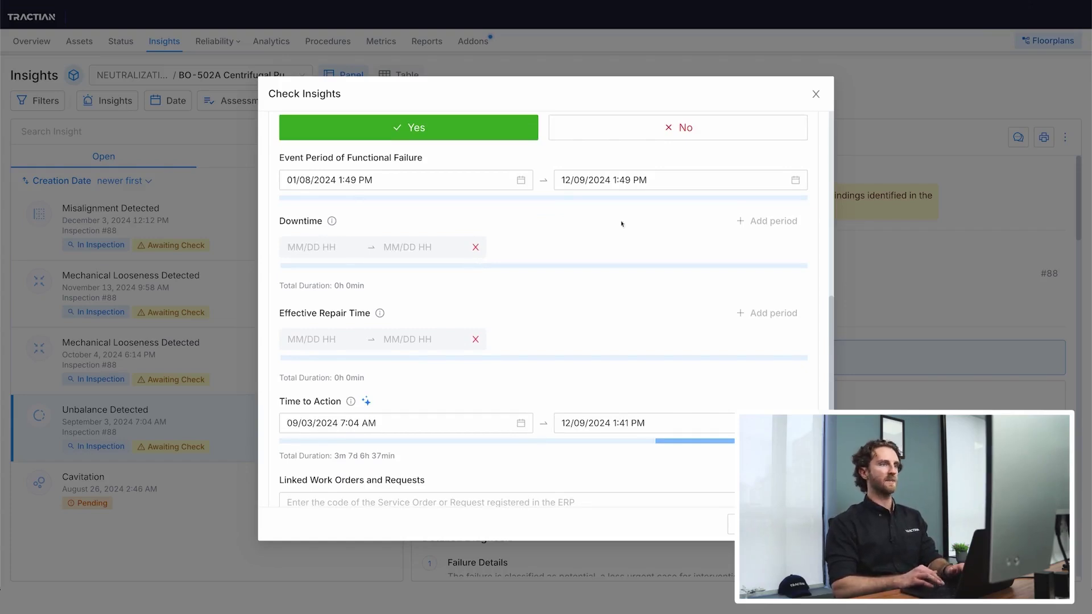
left_click(319, 247)
- Set the downtime from Dec 2 1:49 PM to Dec 6 1:50 PM
left_click(367, 320)
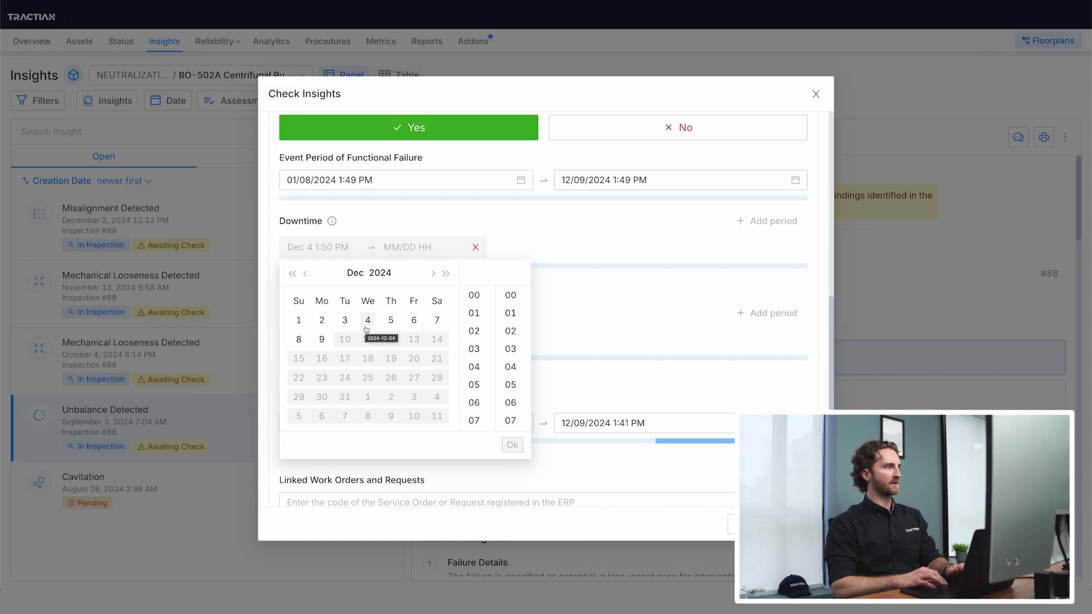
left_click(322, 321)
left_click(414, 320)
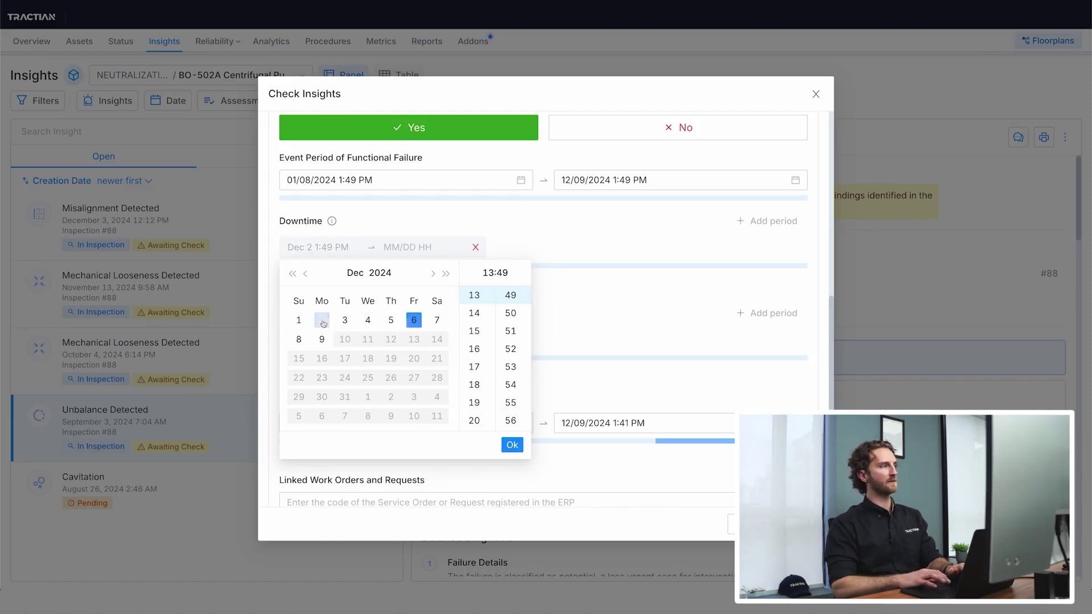
left_click(322, 320)
left_click(512, 445)
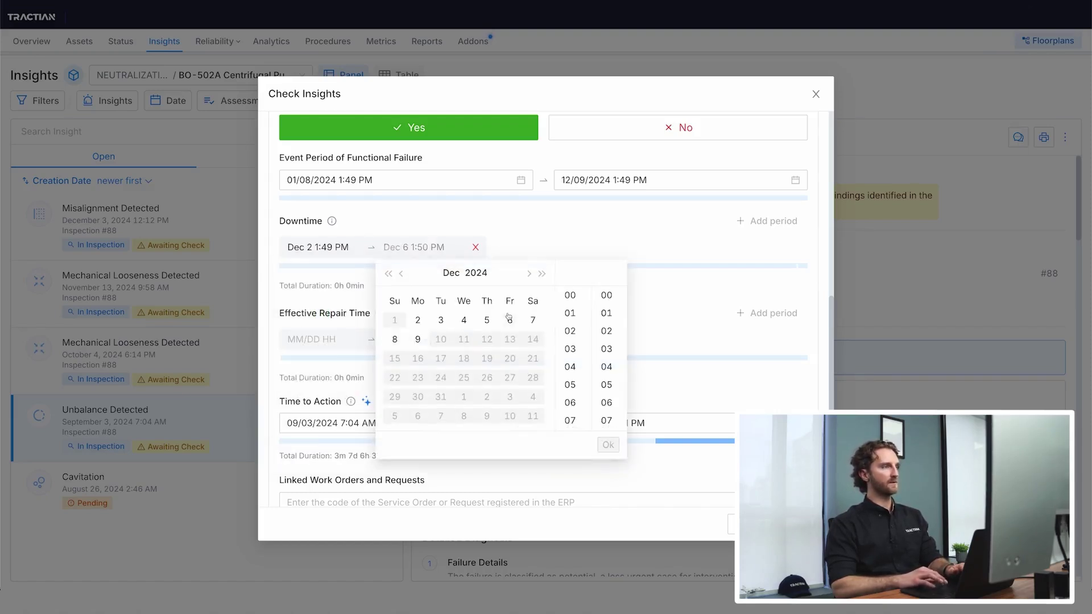
left_click(510, 320)
left_click(607, 444)
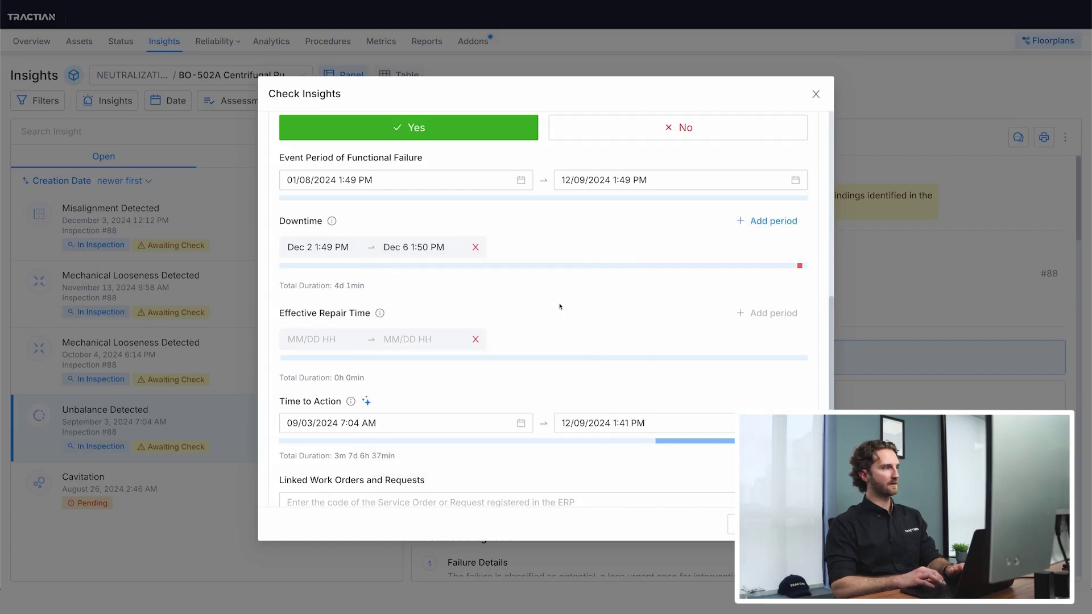
scroll(560, 307, "down", 1)
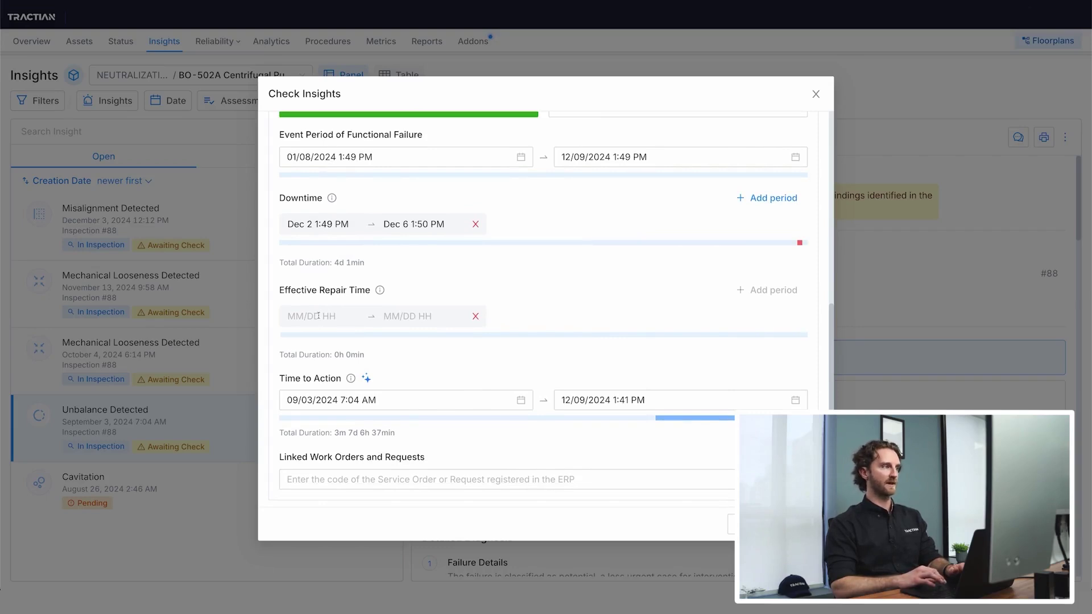
- Set the effective repair time from Dec 5 1:49 PM to 10:50 PM
left_click(318, 315)
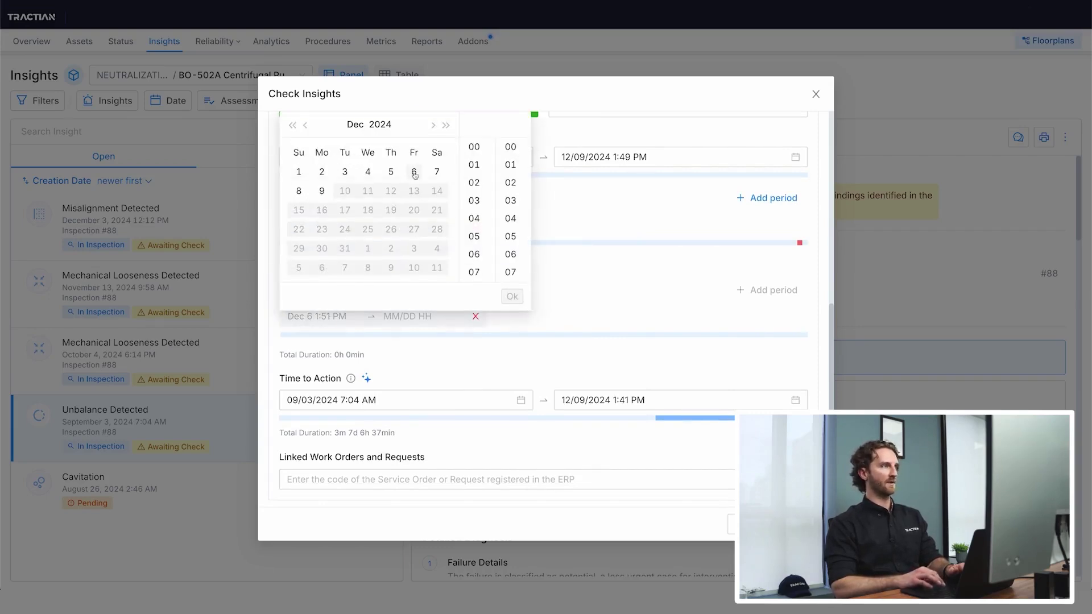
left_click(391, 172)
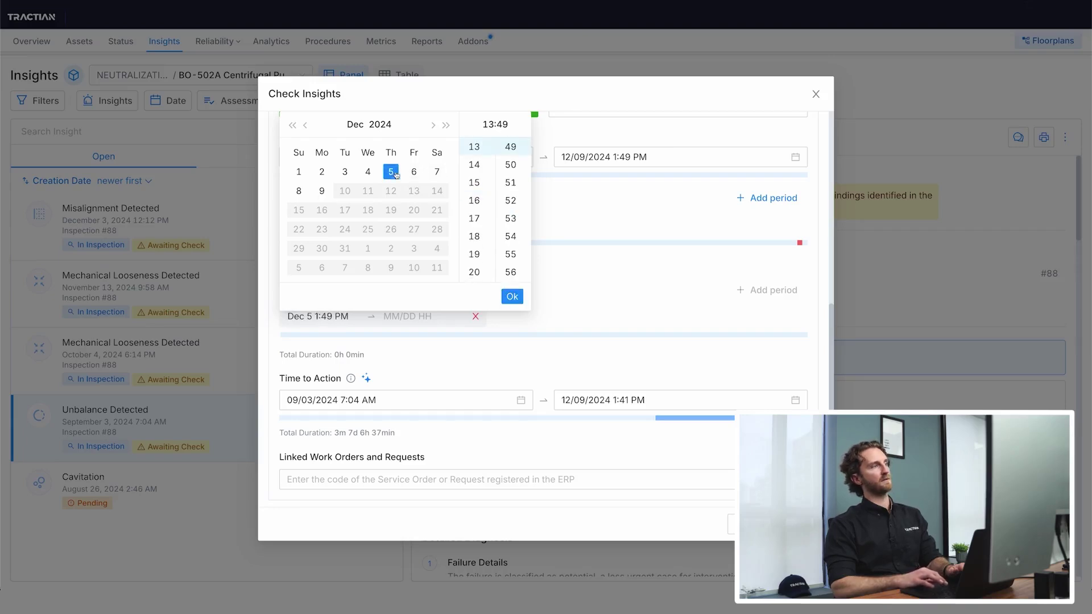
left_click(510, 297)
left_click(409, 316)
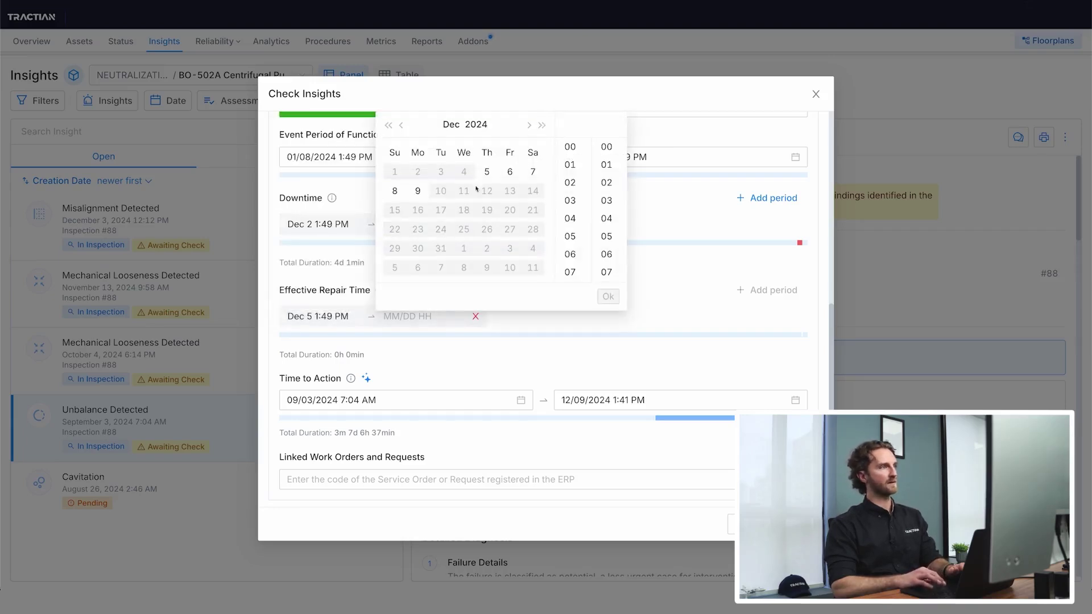
left_click(487, 172)
scroll(570, 216, "down", 3)
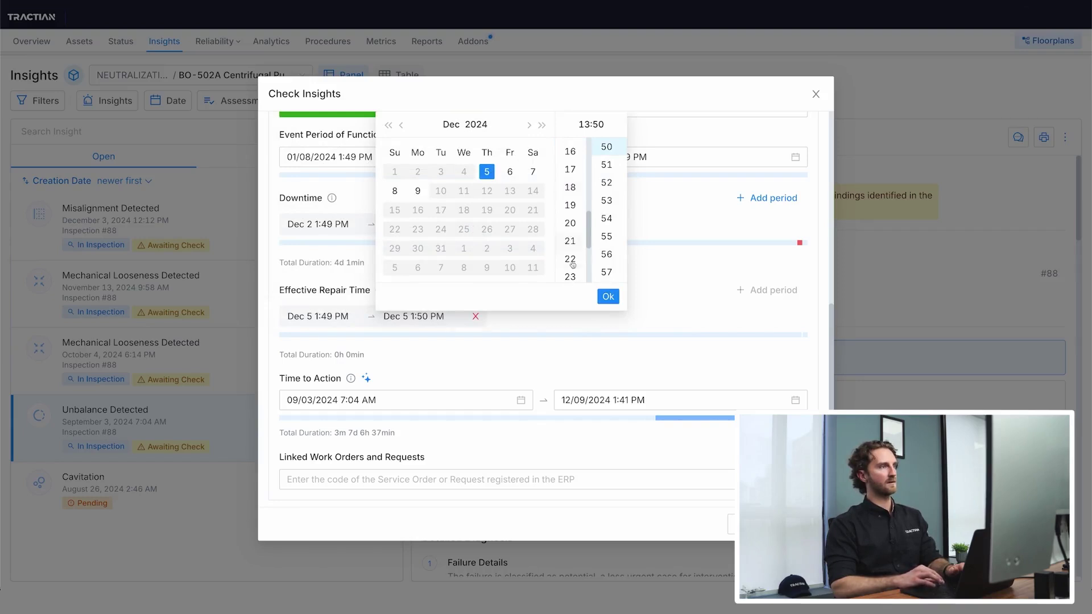
left_click(570, 254)
left_click(607, 297)
scroll(561, 310, "down", 2)
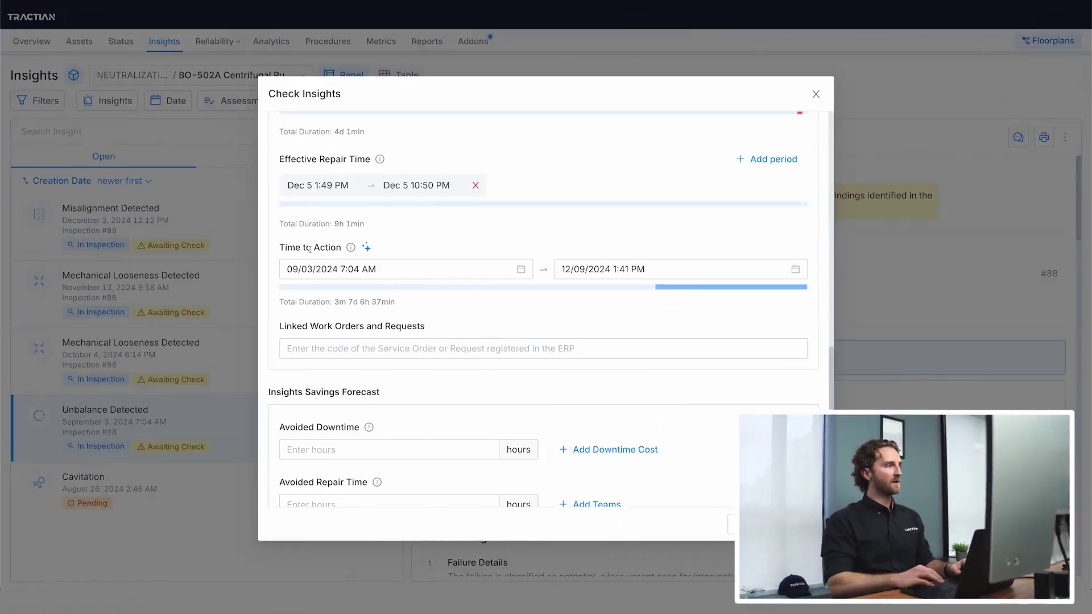
- Link work order WO 12345 to the check
scroll(310, 248, "down", 2)
left_click(323, 298)
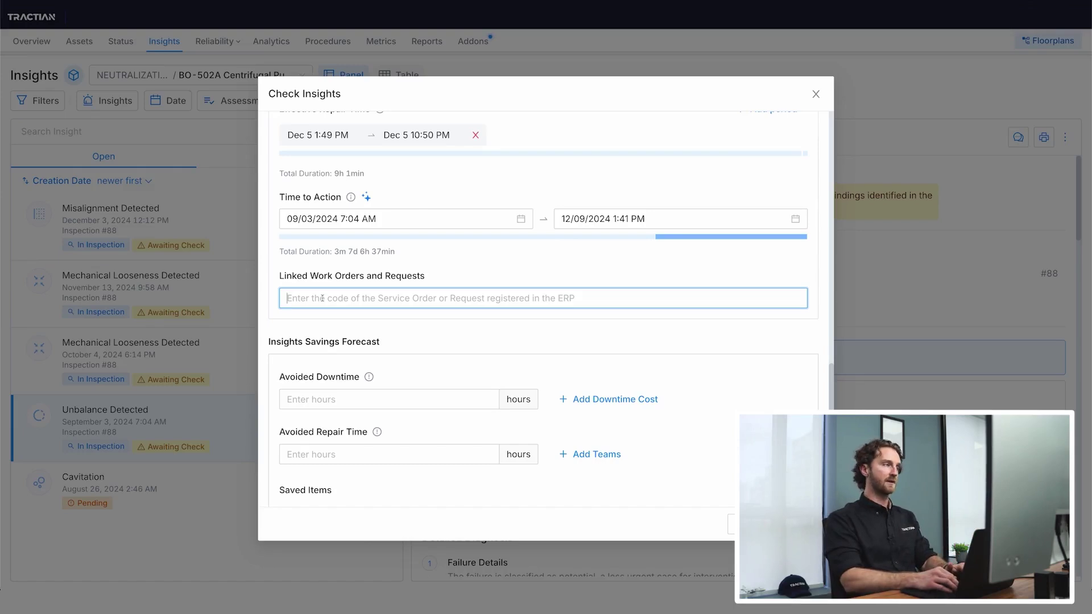
type("WO 12345")
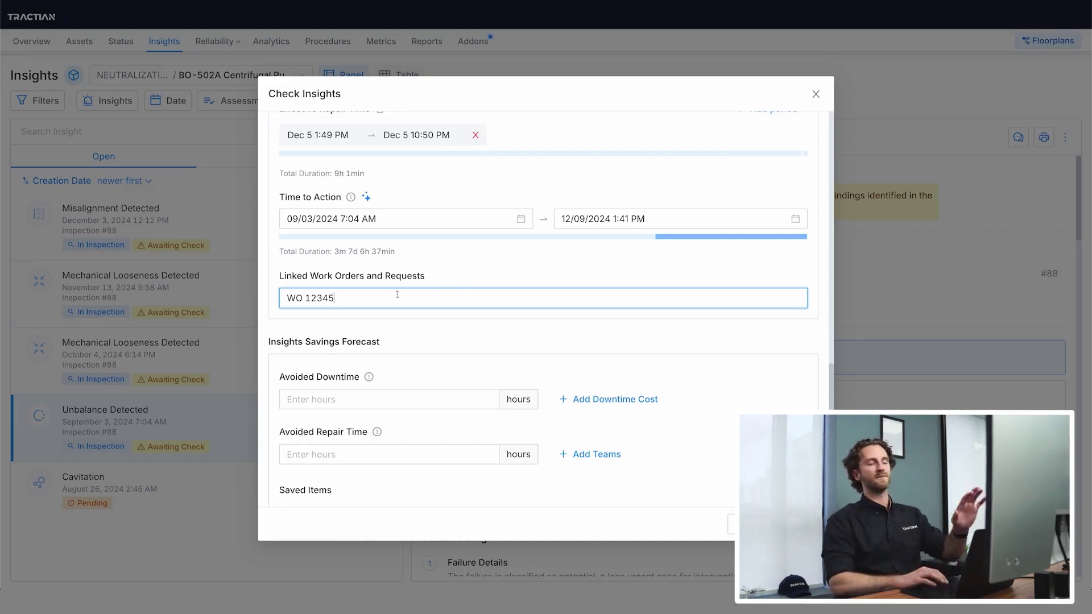
scroll(473, 271, "down", 1)
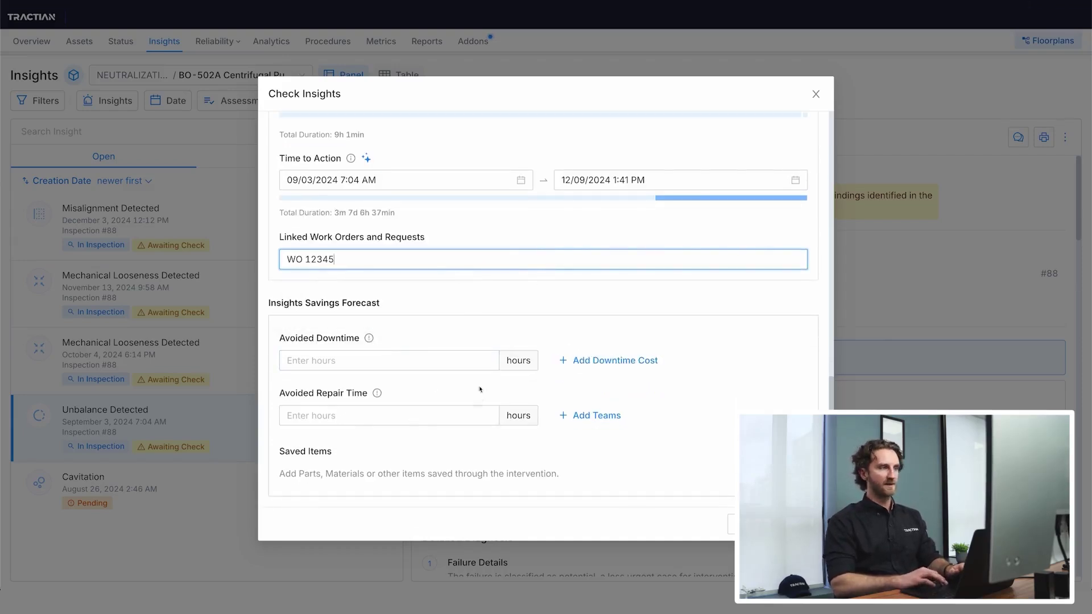
- Enter 24 hours of avoided downtime and 30 hours of avoided repair time
left_click(404, 360)
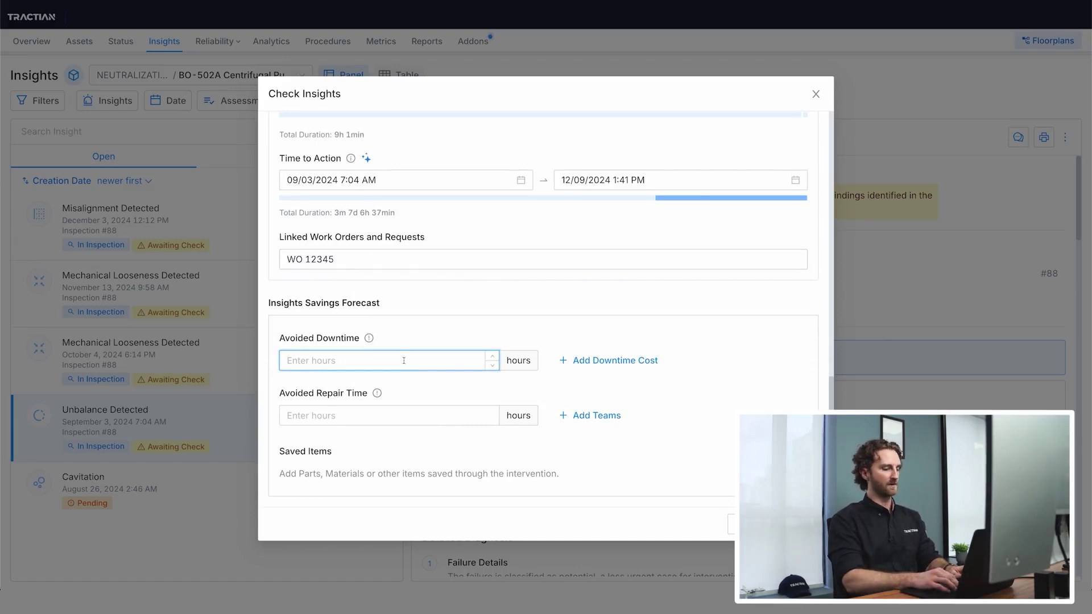
type("24")
left_click(405, 416)
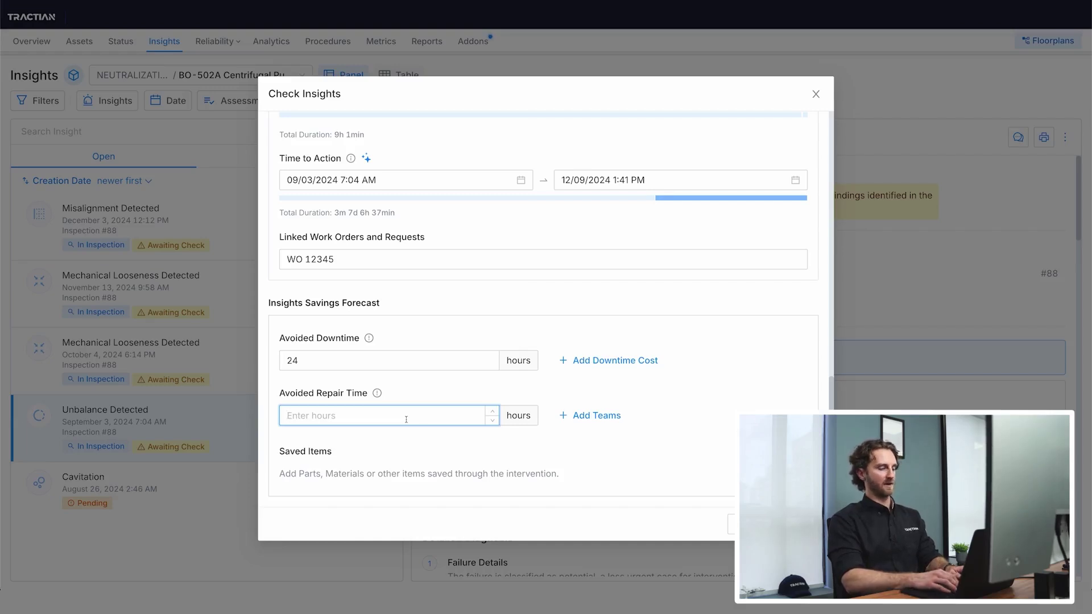
type("30")
left_click(515, 452)
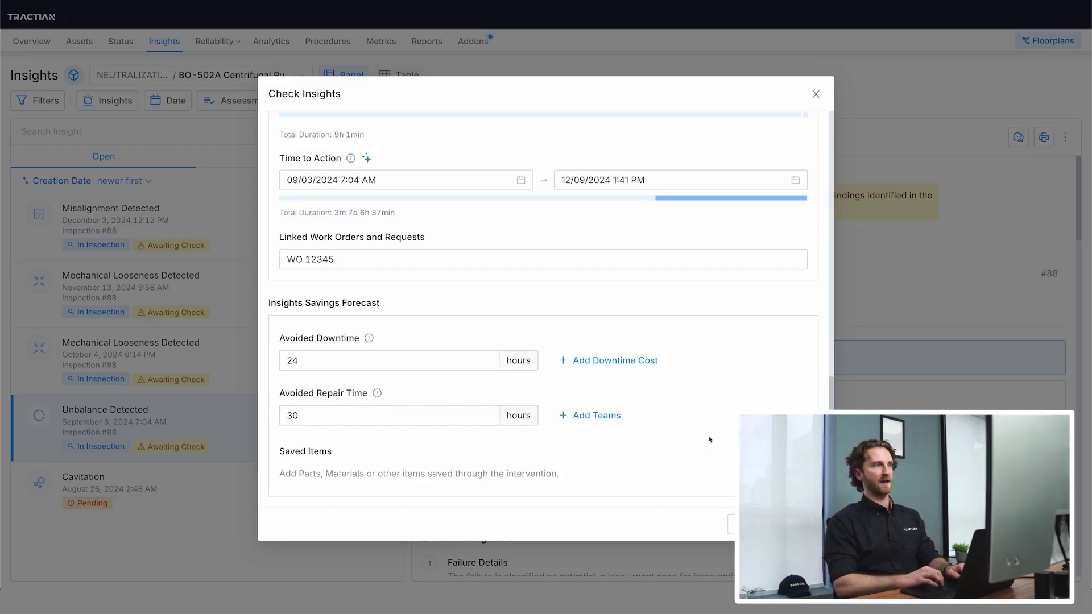
scroll(710, 440, "up", 15)
scroll(710, 440, "down", 14)
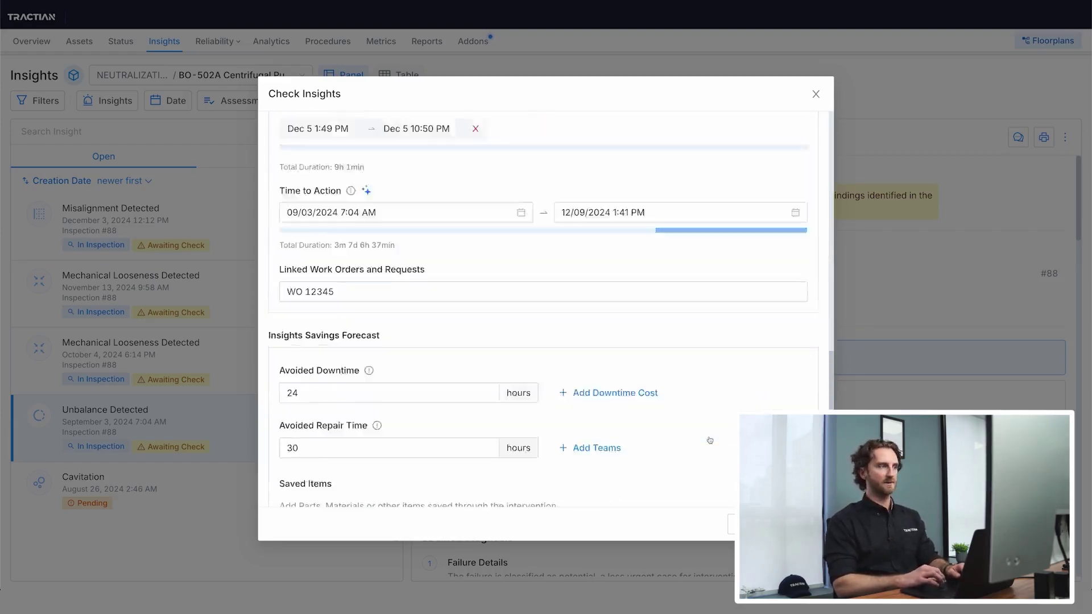
scroll(710, 440, "down", 1)
- Review the filled Check Insights form and save it
scroll(710, 440, "up", 14)
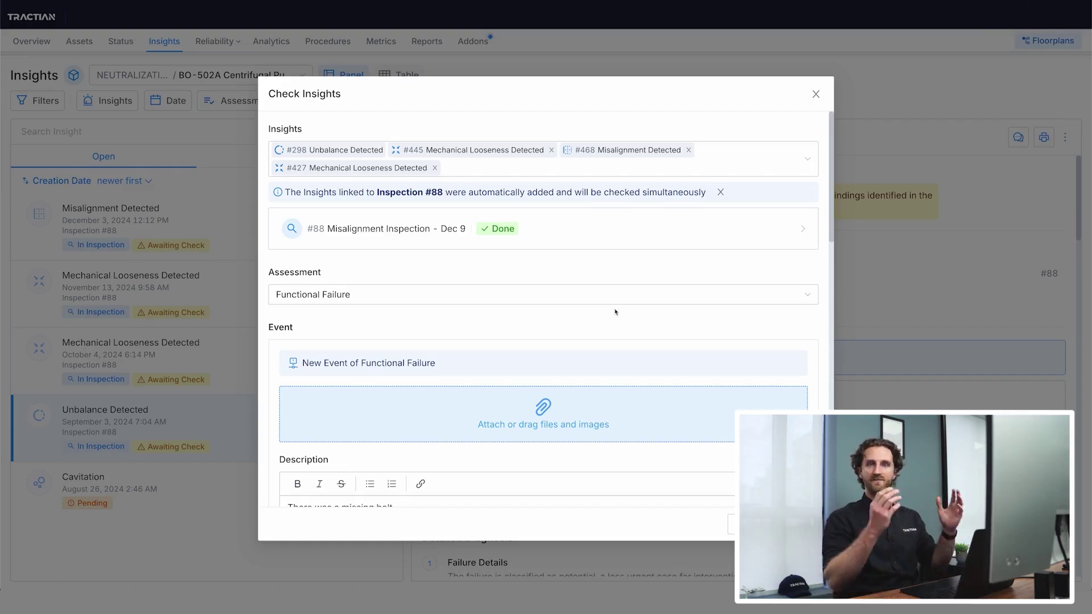
scroll(616, 312, "down", 1)
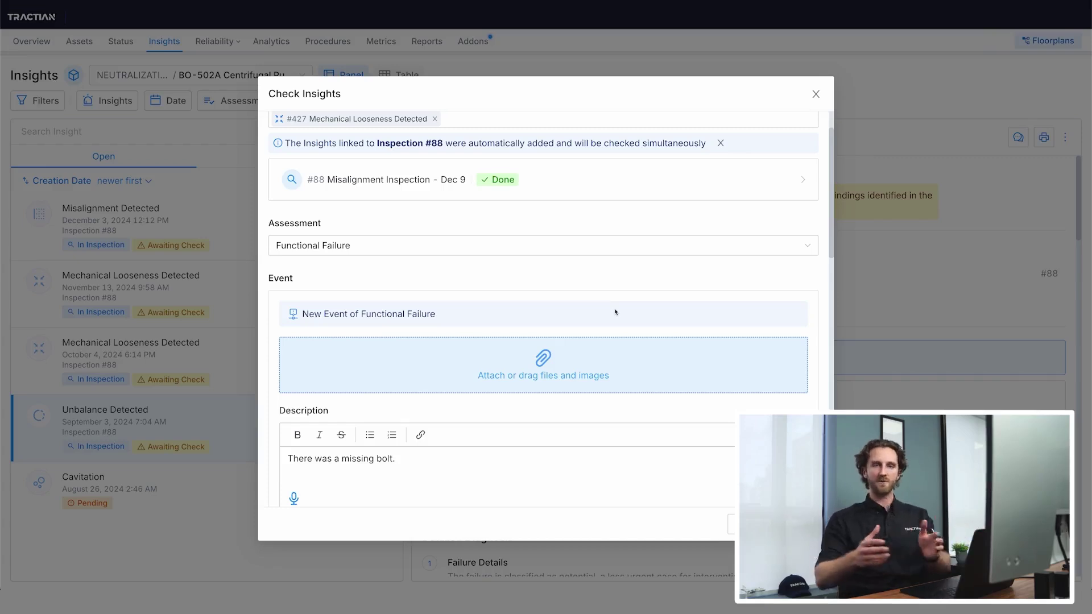
scroll(615, 311, "down", 4)
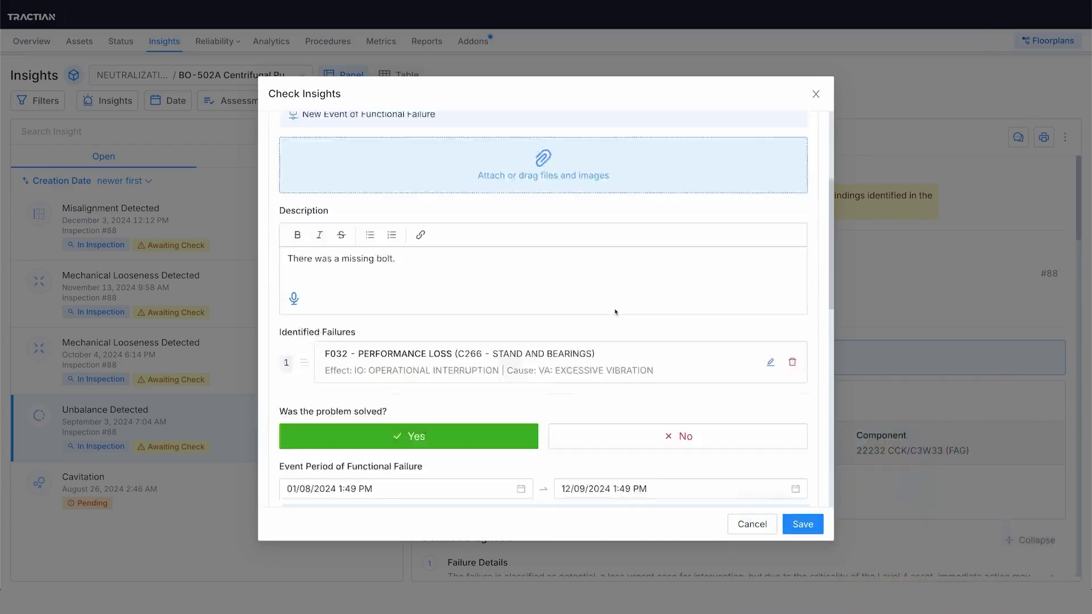
scroll(615, 311, "down", 7)
left_click(802, 524)
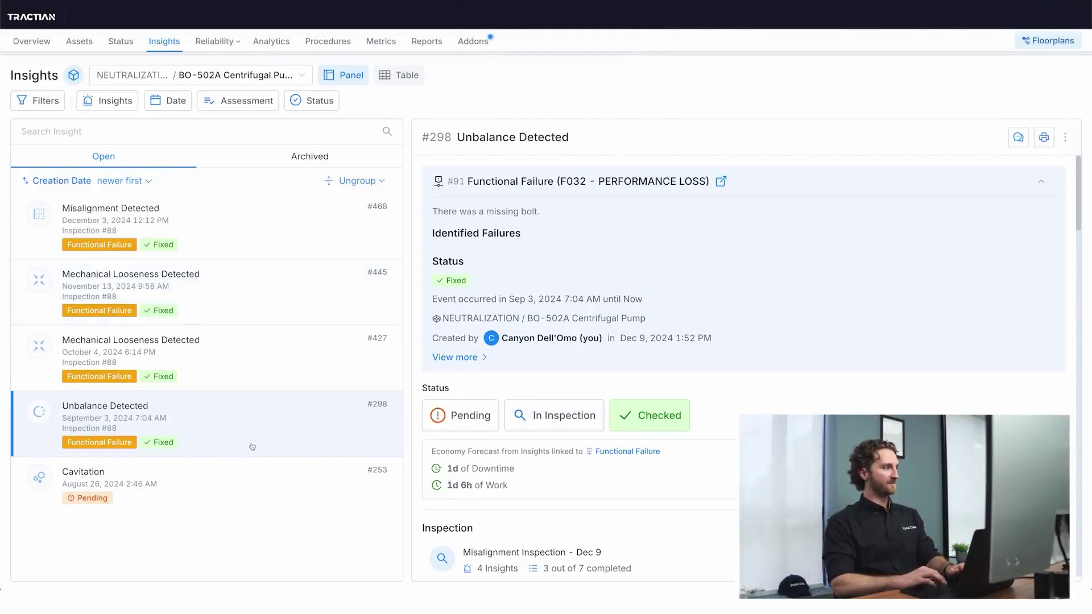
- Go to Reliability > Events to see Functional Failure event #91 listed as fixed
left_click(215, 42)
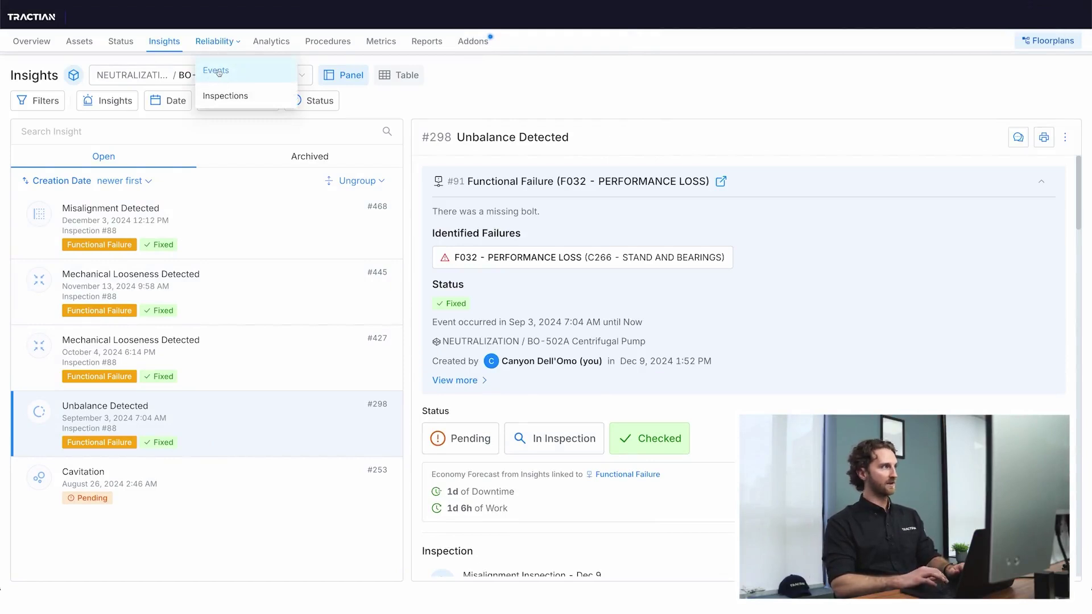
left_click(218, 73)
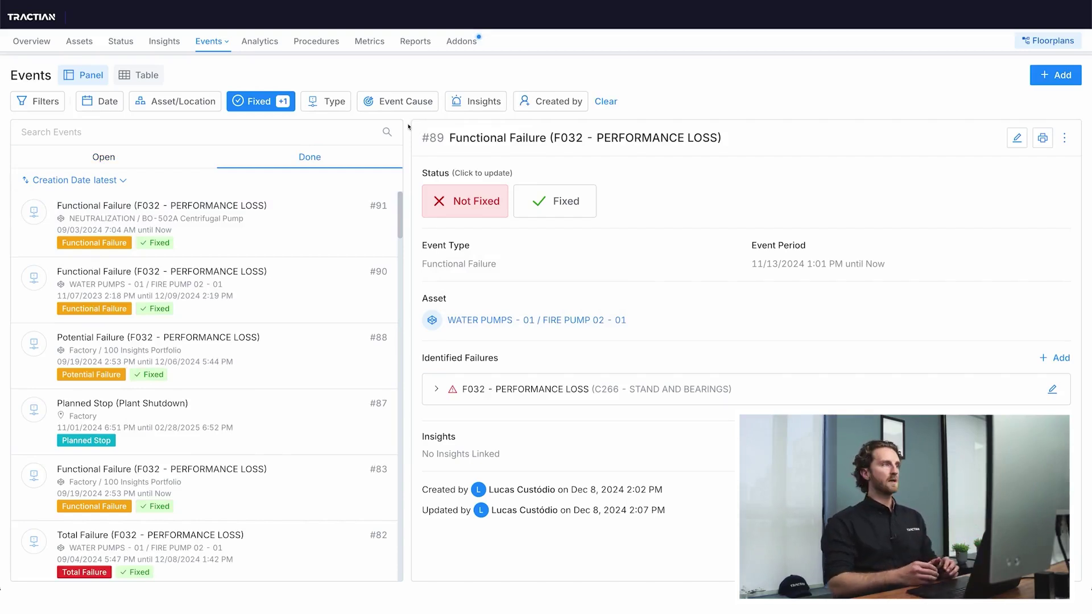
- Open the Register New Event form from the Events page
left_click(1047, 80)
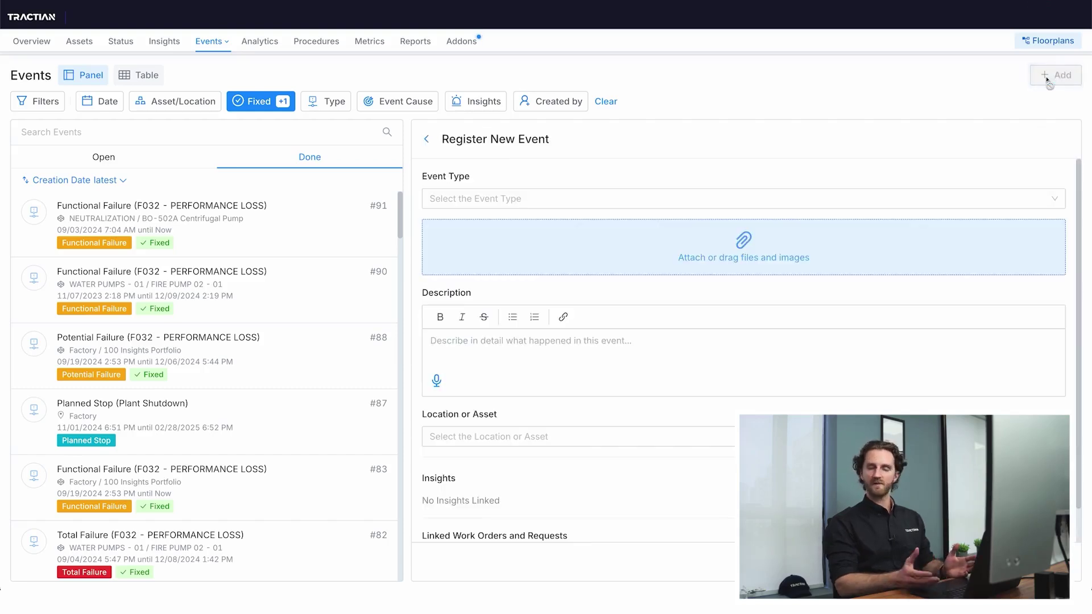